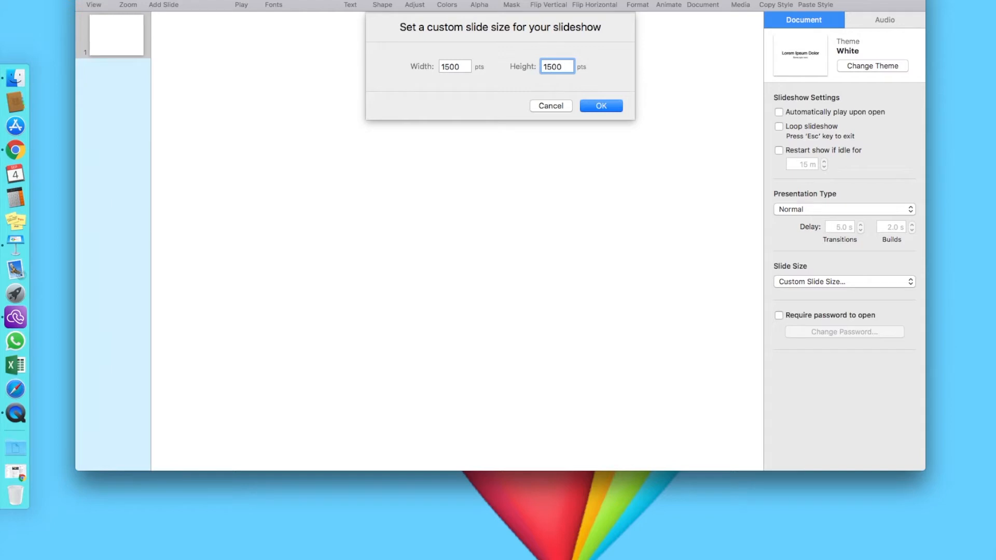
Apply the custom slide size of 1500 × 1500 pts and insert the twelve-petal daisy shape from the Nature shapes.
{"action": "left_click", "coordinate": [599, 107]}
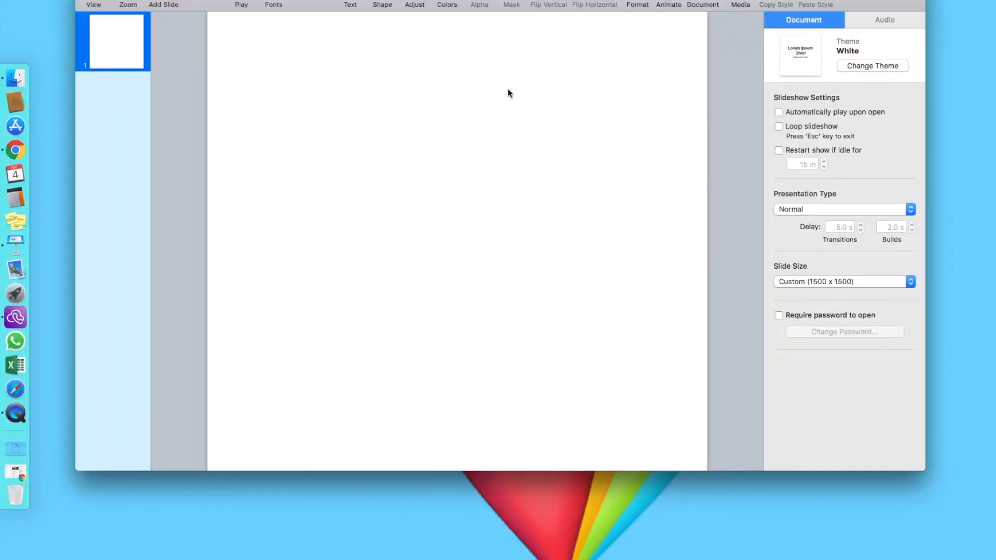
{"action": "left_click", "coordinate": [382, 4]}
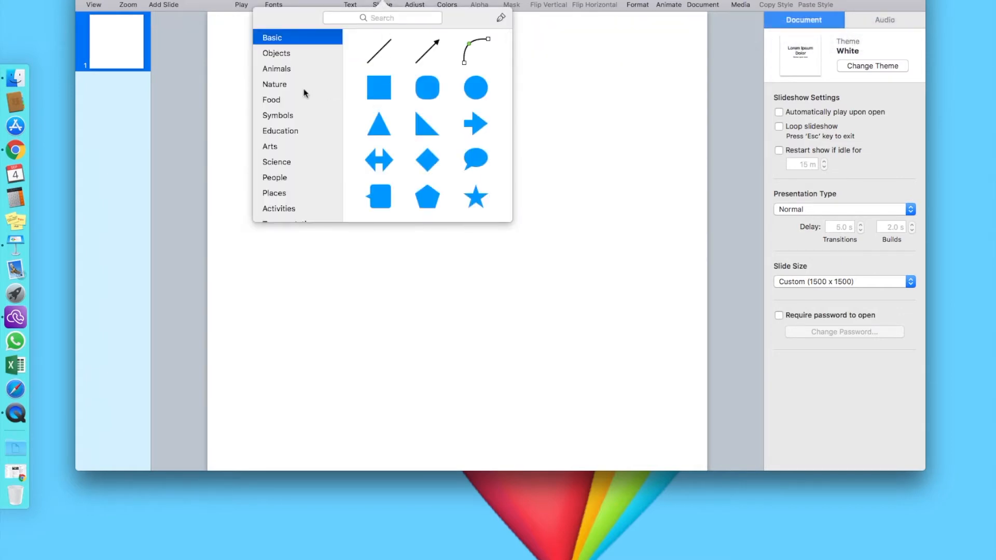
{"action": "left_click", "coordinate": [273, 83]}
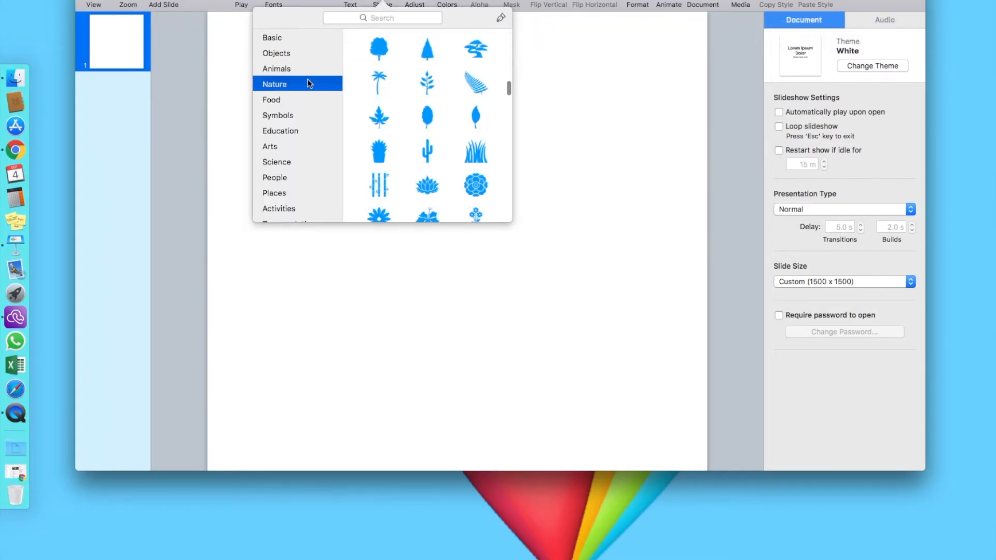
{"action": "scroll", "coordinate": [387, 180], "scroll_direction": "down", "scroll_amount": 2}
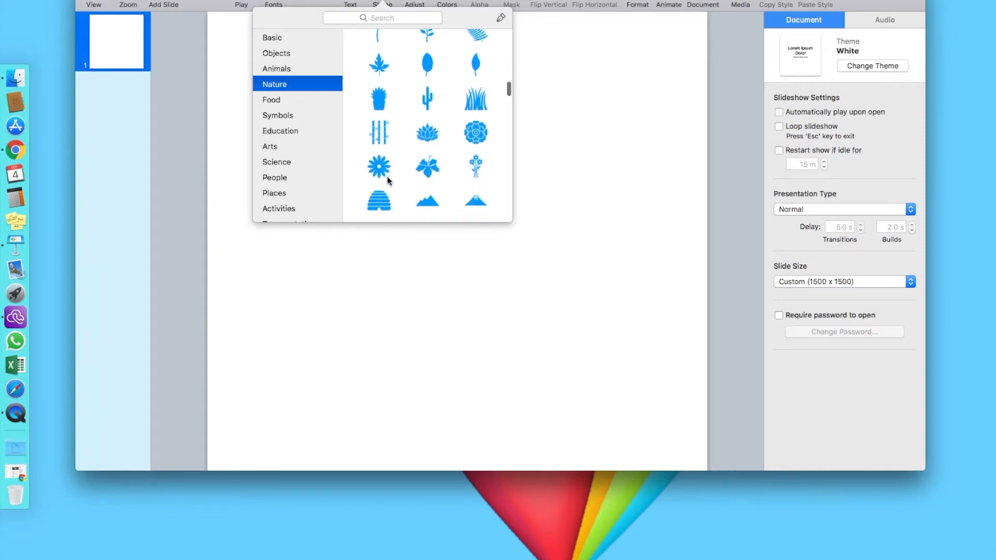
{"action": "left_click", "coordinate": [376, 165]}
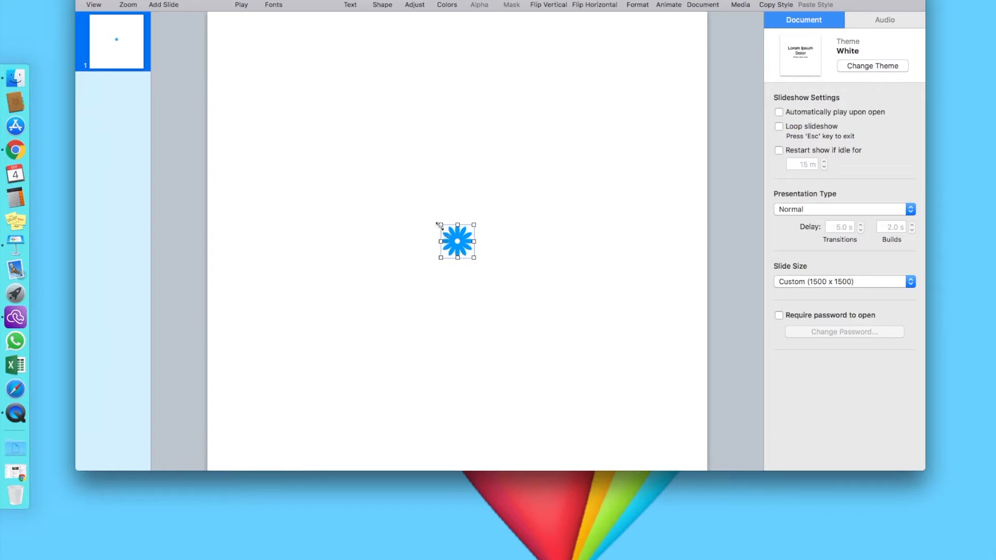
Enlarge the daisy shape proportionally from its opposite corners so it fills most of the slide.
{"action": "left_click_drag", "start_coordinate": [439, 224], "coordinate": [283, 68]}
{"action": "left_click_drag", "start_coordinate": [474, 257], "coordinate": [639, 389]}
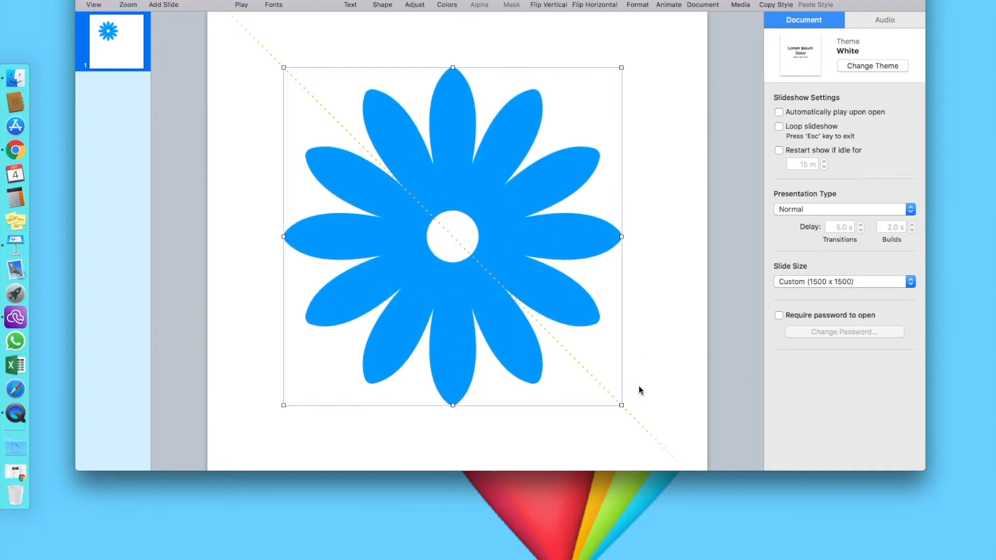
{"action": "left_click", "coordinate": [138, 0]}
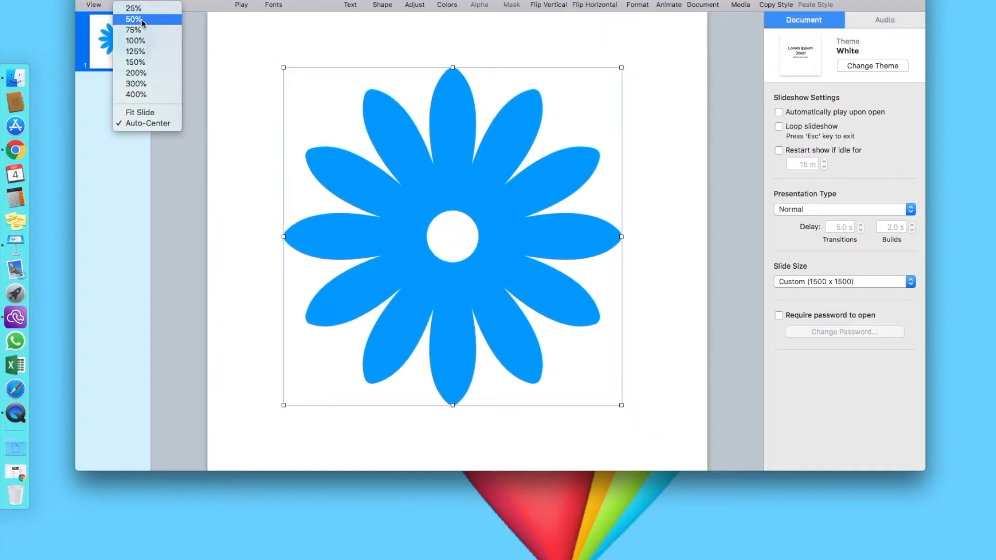
{"action": "left_click", "coordinate": [137, 20]}
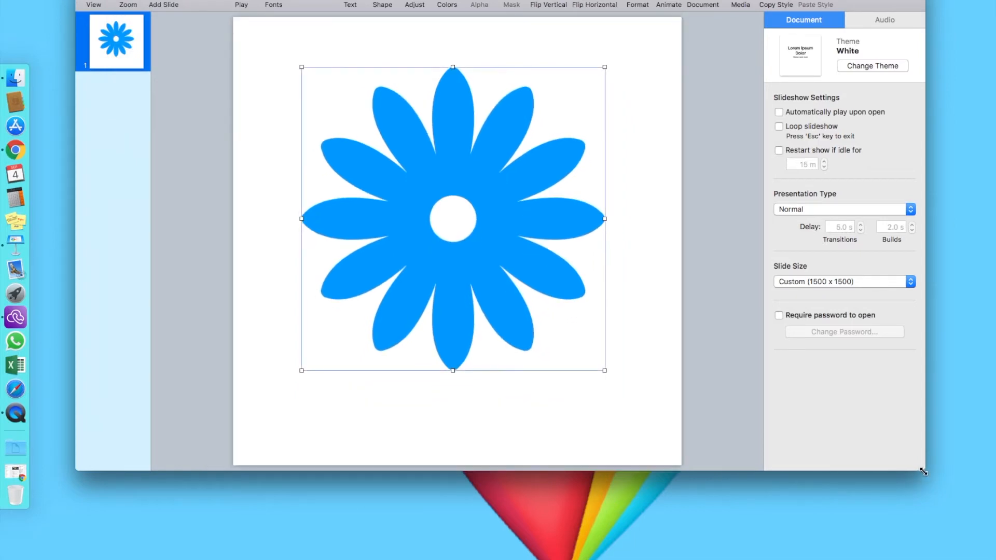
{"action": "left_click_drag", "start_coordinate": [923, 472], "coordinate": [945, 551]}
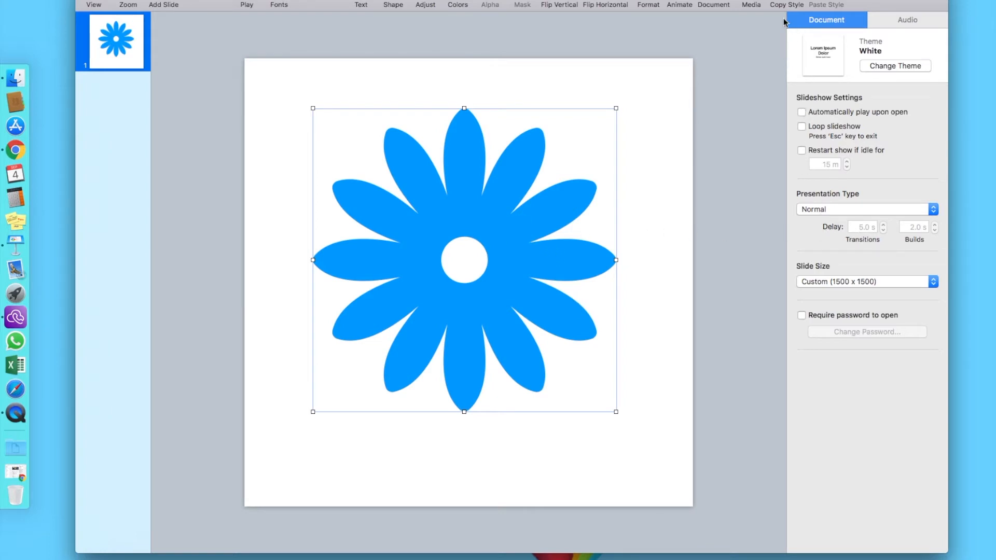
Change the daisy's colour fill from the preset palette to yellow-orange.
{"action": "mouse_move", "coordinate": [660, 2]}
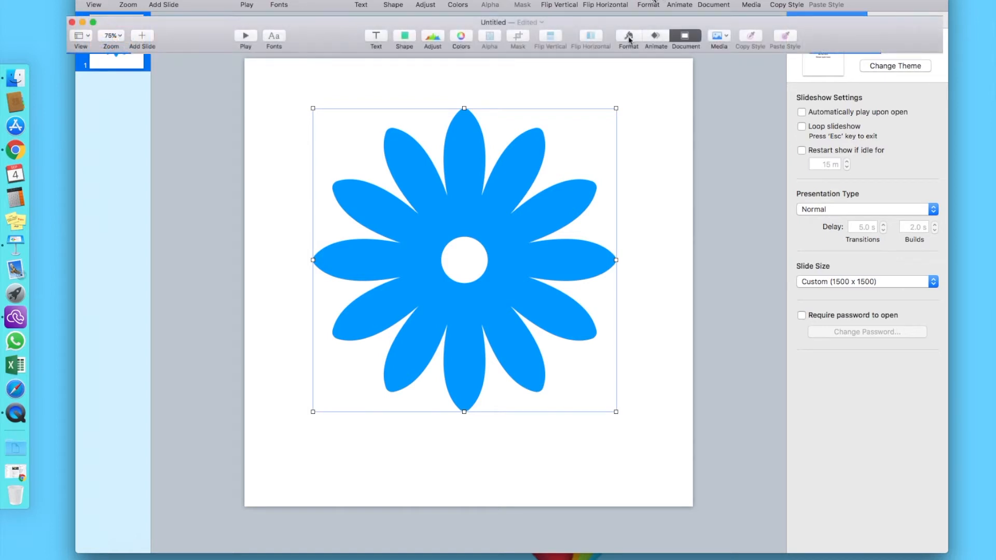
{"action": "left_click", "coordinate": [629, 37]}
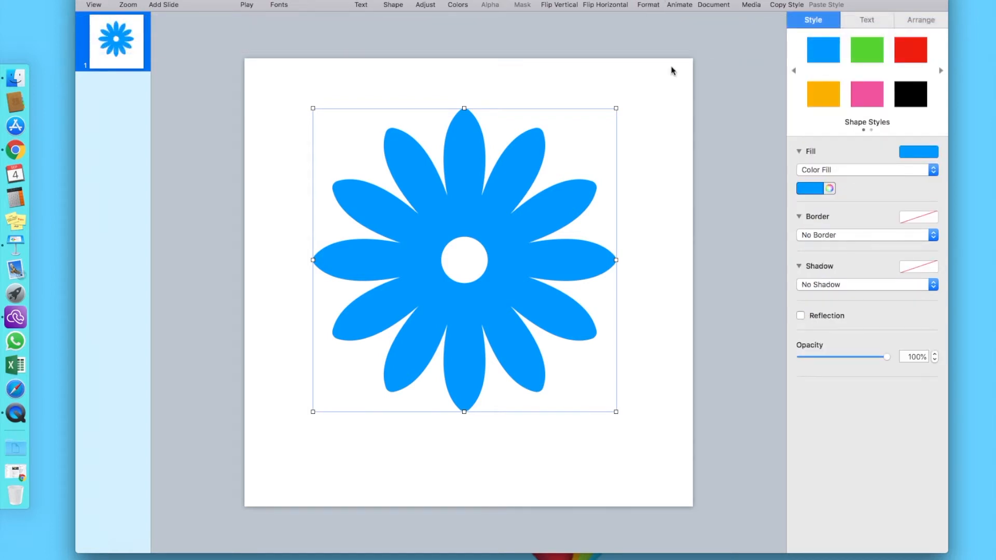
{"action": "left_click", "coordinate": [818, 189]}
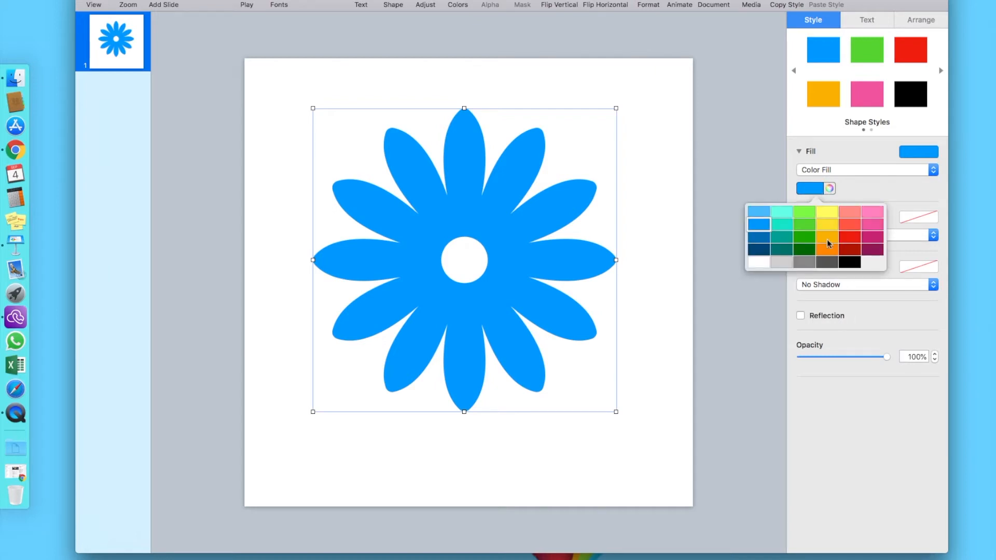
{"action": "left_click", "coordinate": [828, 239]}
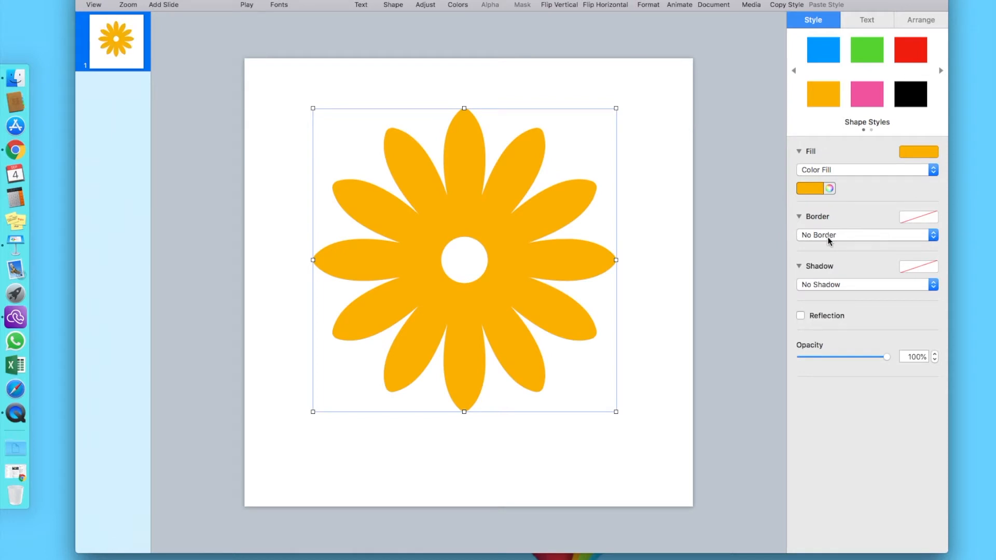
{"action": "left_click", "coordinate": [650, 197]}
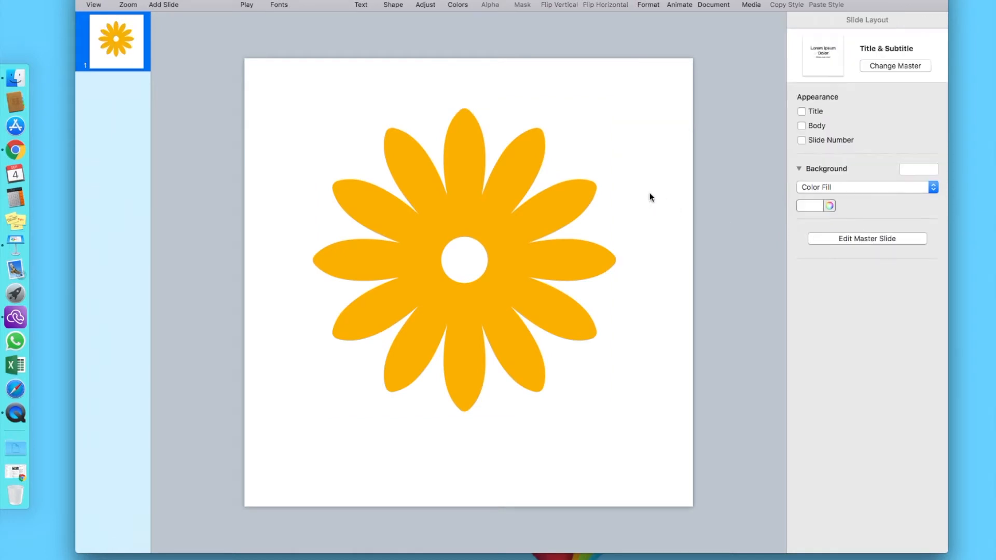
Duplicate the daisy, offset the copy from the original, and fill the copy with white.
{"action": "right_click", "coordinate": [462, 179]}
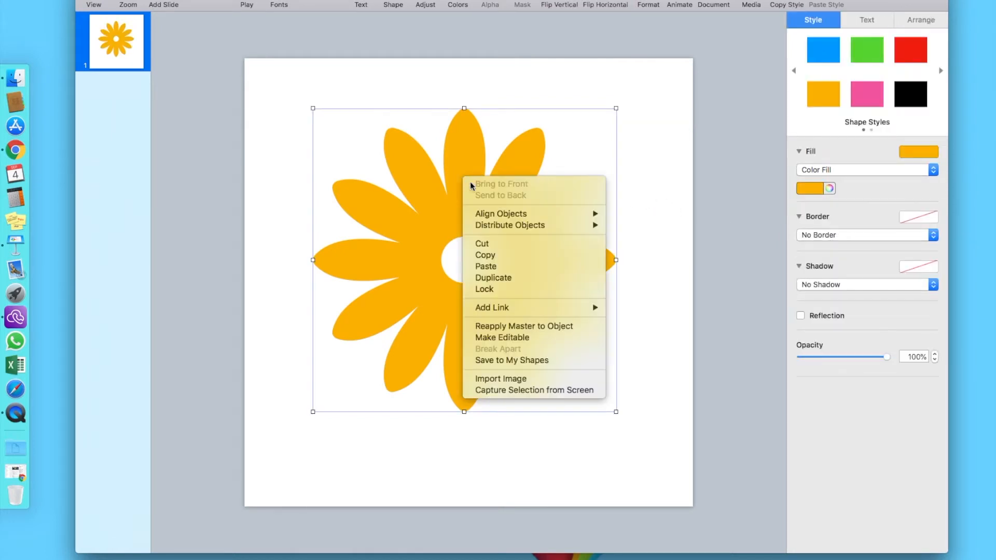
{"action": "left_click", "coordinate": [495, 279]}
{"action": "left_click_drag", "start_coordinate": [473, 224], "coordinate": [523, 204]}
{"action": "left_click", "coordinate": [815, 189]}
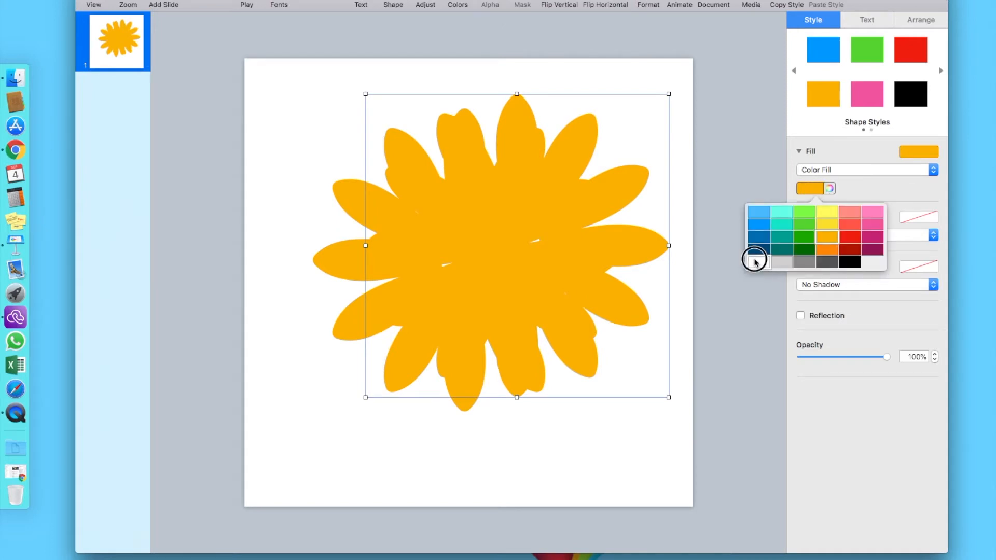
{"action": "left_click", "coordinate": [755, 262]}
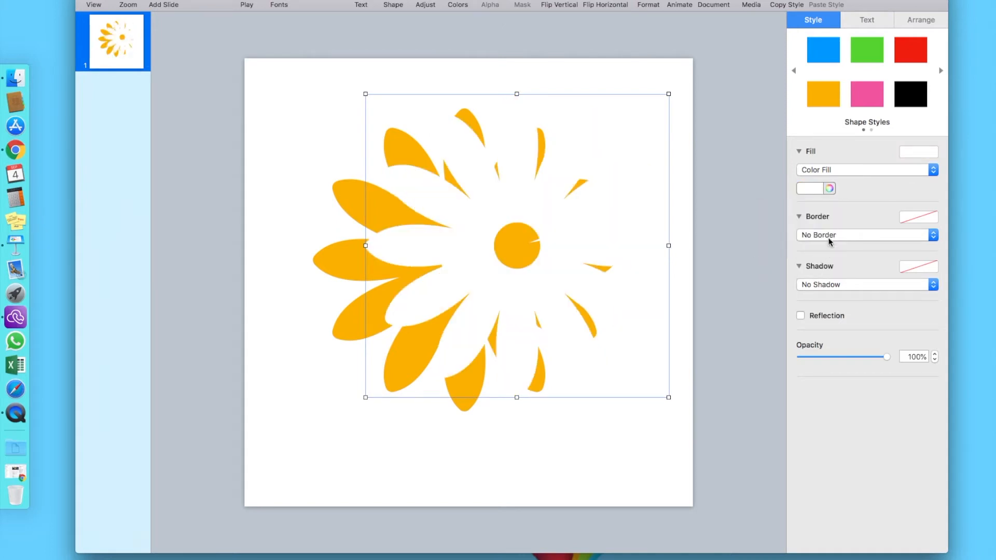
Add a drop shadow to the white daisy with 20 pt blur and 54% shadow opacity.
{"action": "left_click", "coordinate": [829, 285]}
{"action": "left_click", "coordinate": [828, 294]}
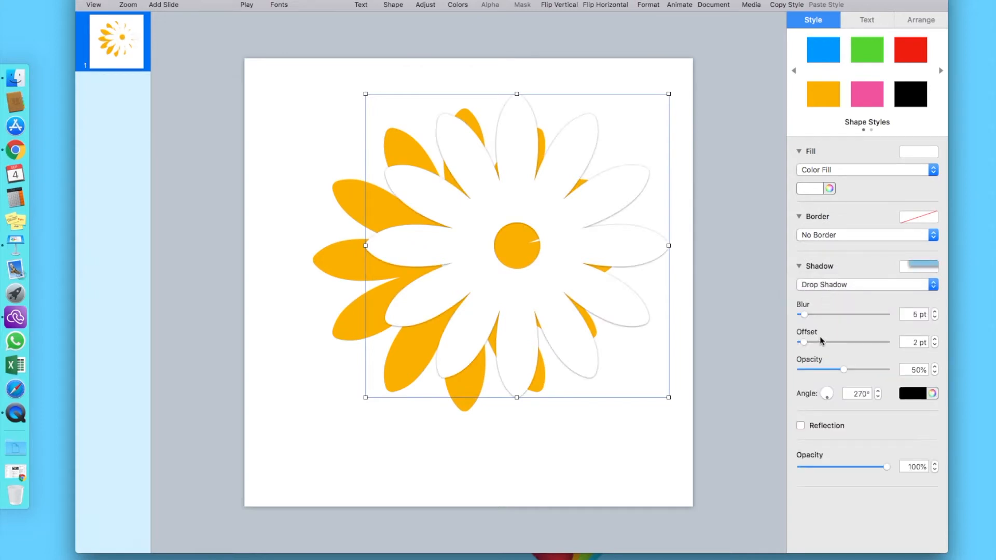
{"action": "mouse_move", "coordinate": [804, 315]}
{"action": "left_mouse_down"}
{"action": "mouse_move", "coordinate": [815, 314]}
{"action": "mouse_move", "coordinate": [809, 344]}
{"action": "mouse_move", "coordinate": [818, 315]}
{"action": "left_mouse_up"}
{"action": "left_click_drag", "start_coordinate": [847, 369], "coordinate": [849, 370]}
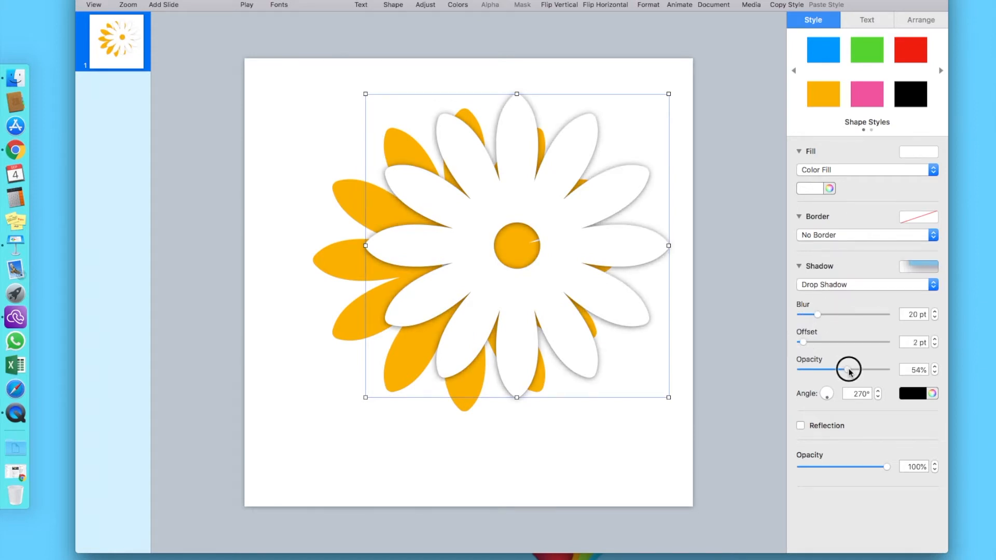
Place the white daisy centred behind the yellow-orange one, rotated slightly clockwise so its petals show in the gaps.
{"action": "left_click_drag", "start_coordinate": [535, 209], "coordinate": [486, 222]}
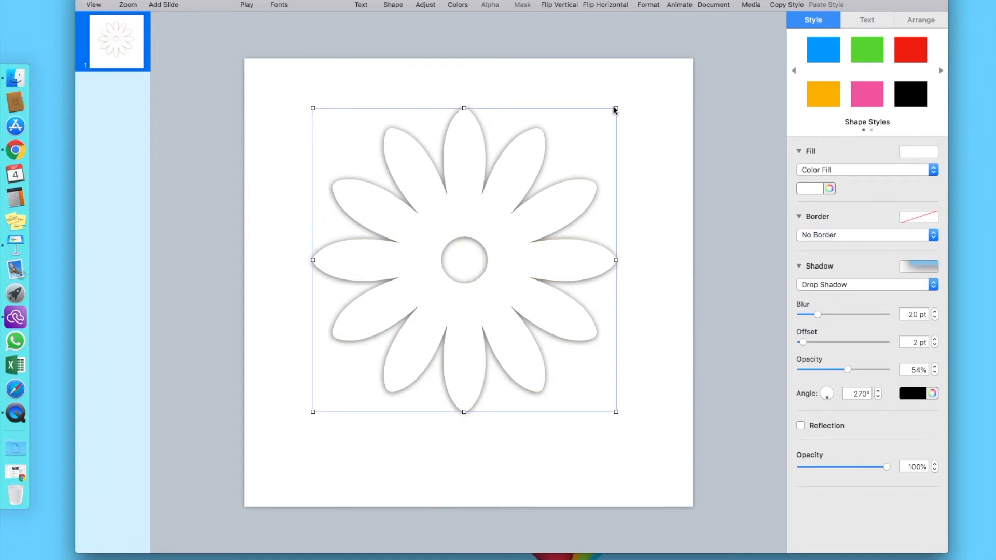
{"action": "left_click_drag", "start_coordinate": [615, 109], "coordinate": [628, 148]}
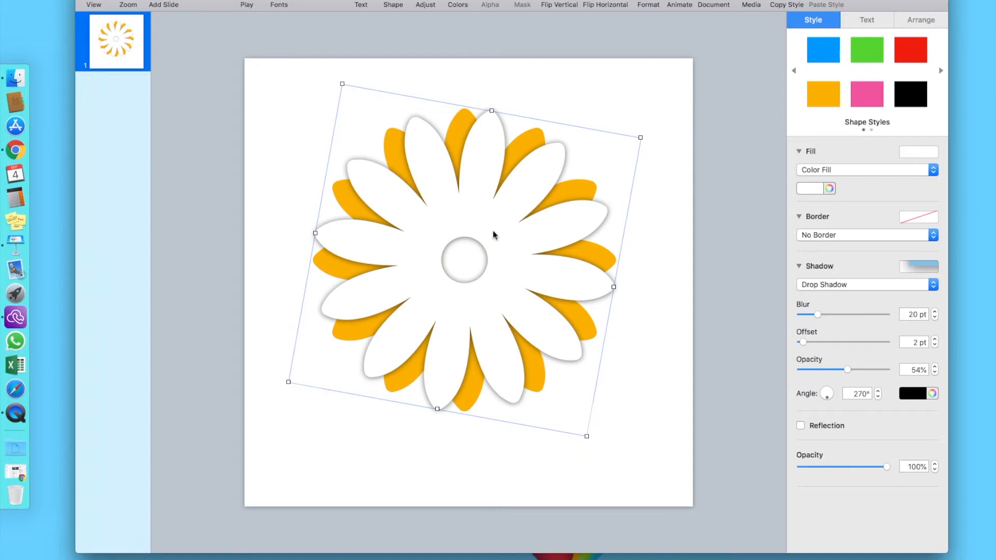
{"action": "right_click", "coordinate": [493, 232]}
{"action": "left_click", "coordinate": [512, 245]}
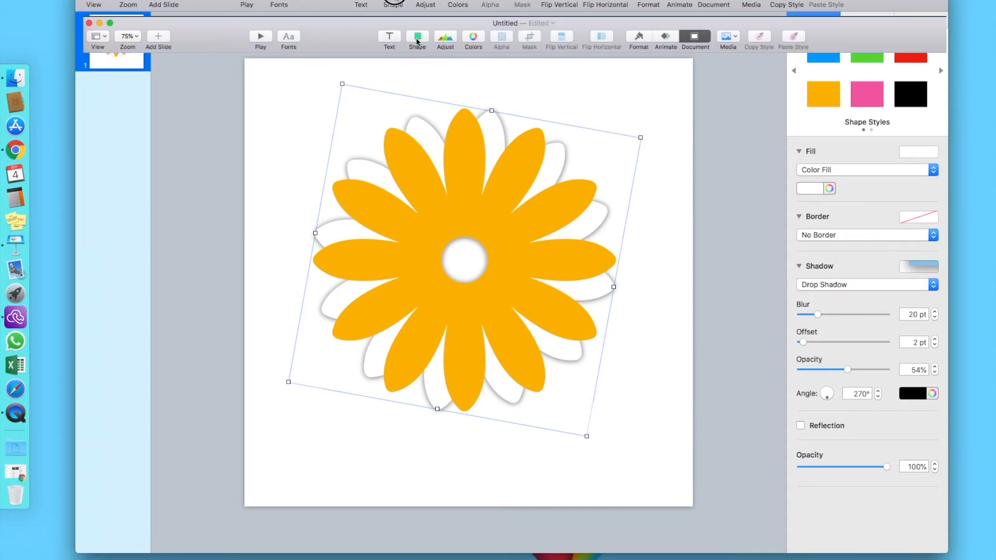
Insert a circle from the Basic shapes and fit it exactly over the white hole in the flower's centre.
{"action": "left_click", "coordinate": [417, 37]}
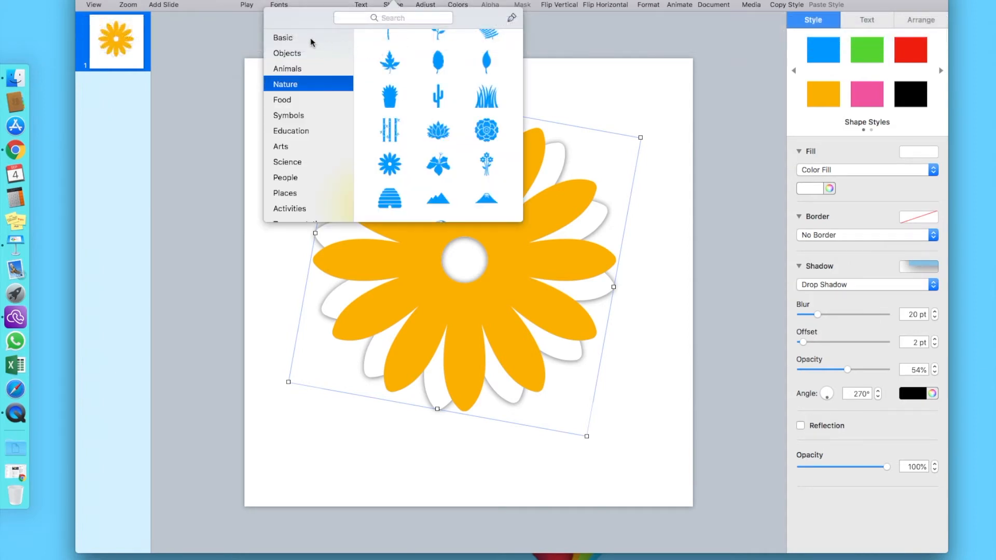
{"action": "left_click", "coordinate": [311, 38]}
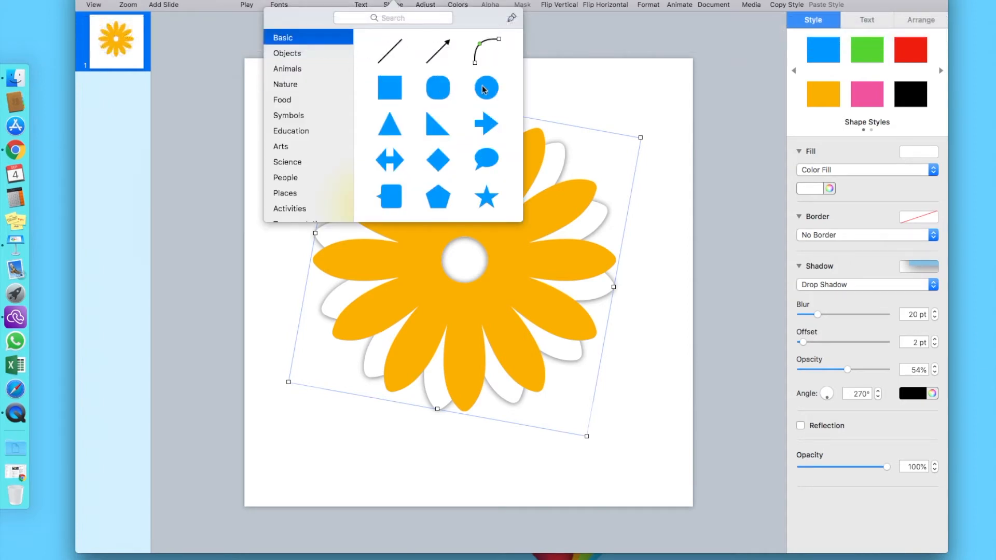
{"action": "left_click", "coordinate": [484, 88]}
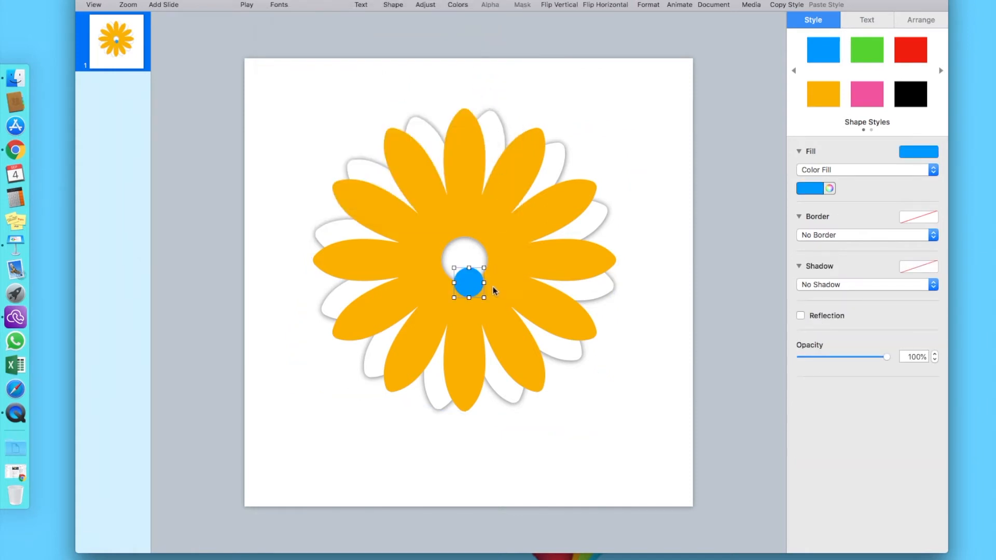
{"action": "mouse_move", "coordinate": [484, 268]}
{"action": "left_mouse_down"}
{"action": "mouse_move", "coordinate": [500, 253]}
{"action": "mouse_move", "coordinate": [467, 262]}
{"action": "left_mouse_up"}
Try orange on the centre circle, but settle on the same yellow-orange fill as the front petals.
{"action": "left_click", "coordinate": [818, 189]}
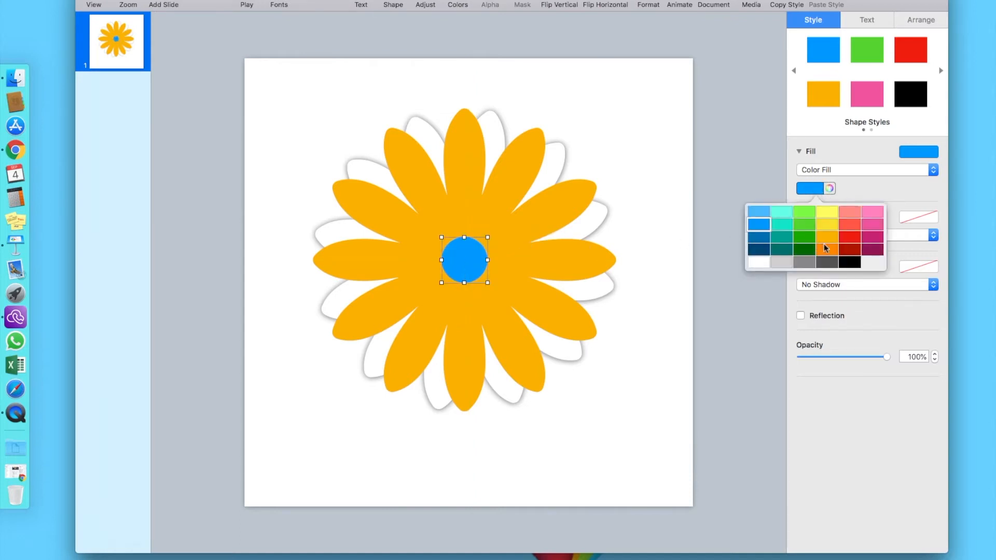
{"action": "left_click", "coordinate": [826, 248]}
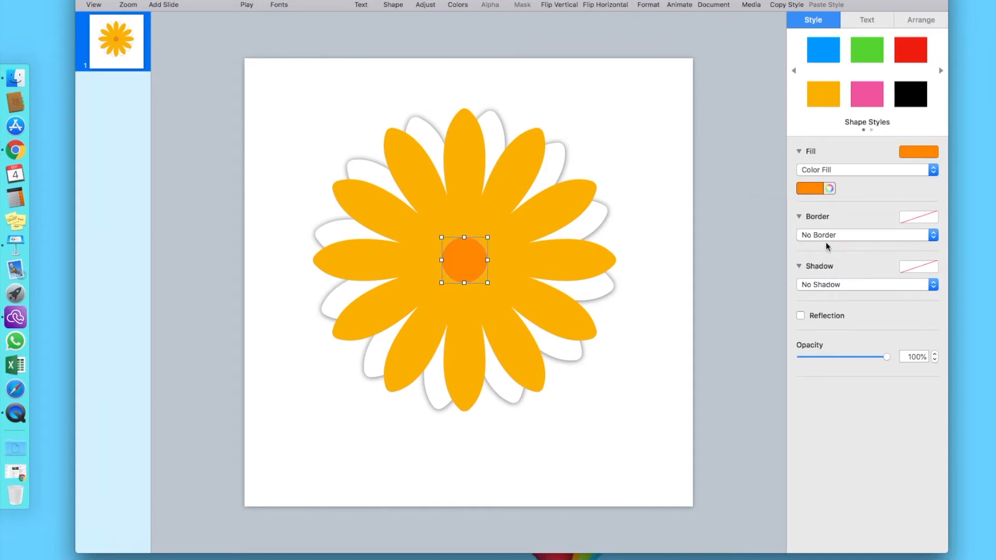
{"action": "left_click", "coordinate": [818, 190]}
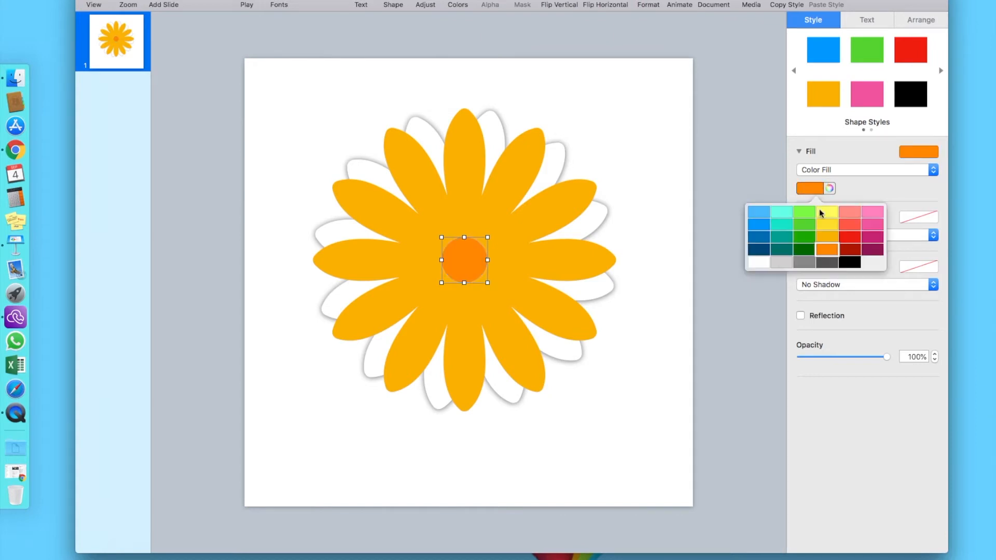
{"action": "left_click", "coordinate": [823, 234]}
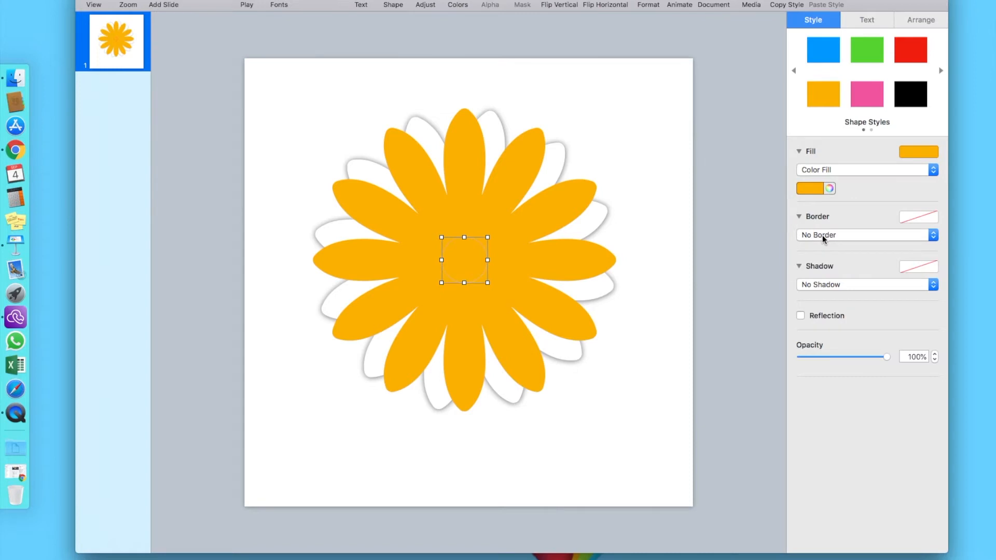
Change the front daisy's fill to yellow so the centre circle stands out, and deselect it.
{"action": "left_click", "coordinate": [554, 212]}
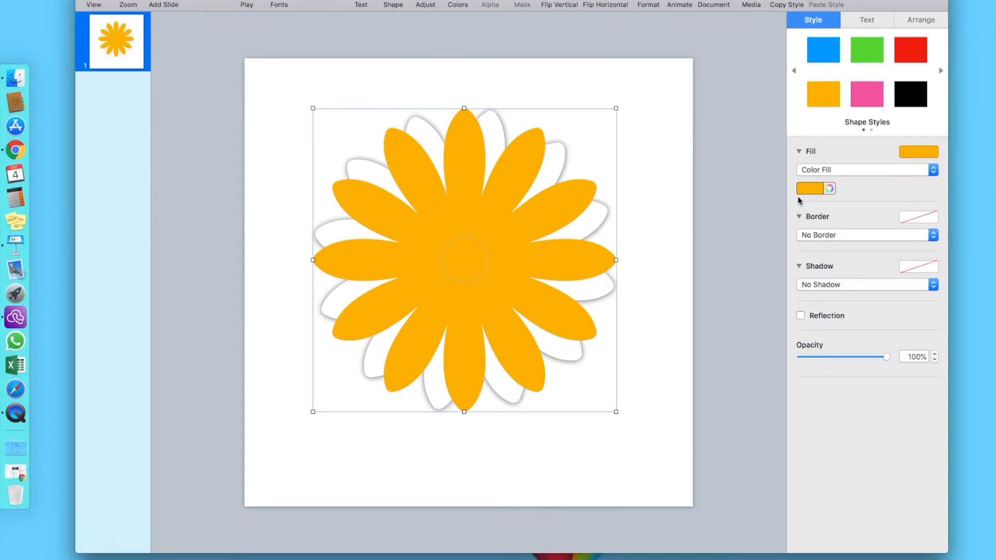
{"action": "left_click", "coordinate": [817, 190]}
{"action": "left_click", "coordinate": [825, 225]}
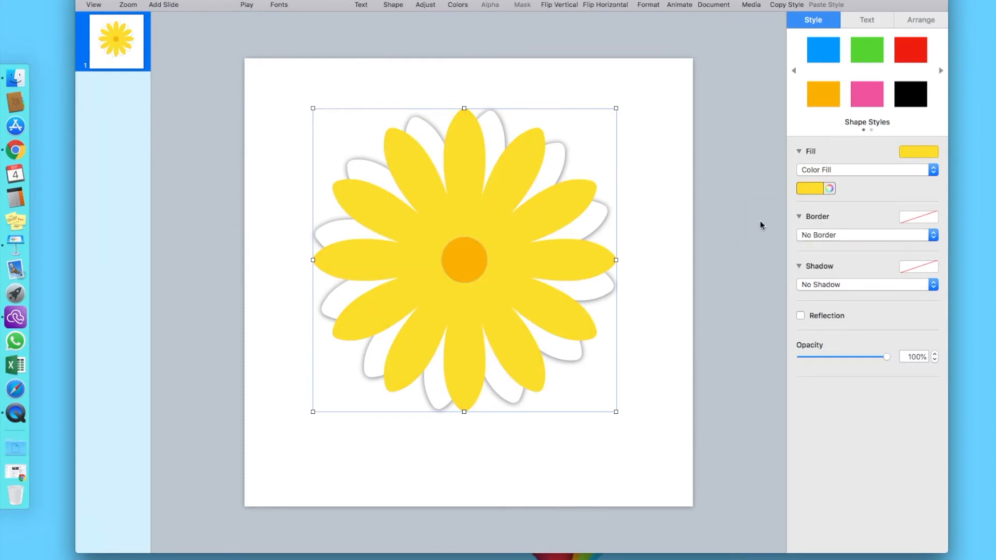
{"action": "left_click", "coordinate": [661, 224]}
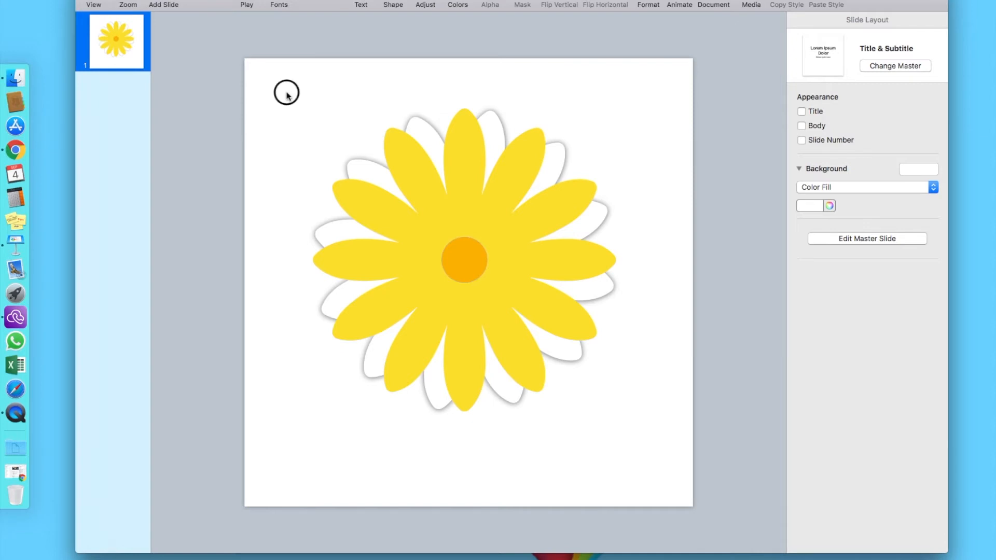
Select both daisies and the centre circle together and group them into one object.
{"action": "left_click_drag", "start_coordinate": [285, 92], "coordinate": [635, 418]}
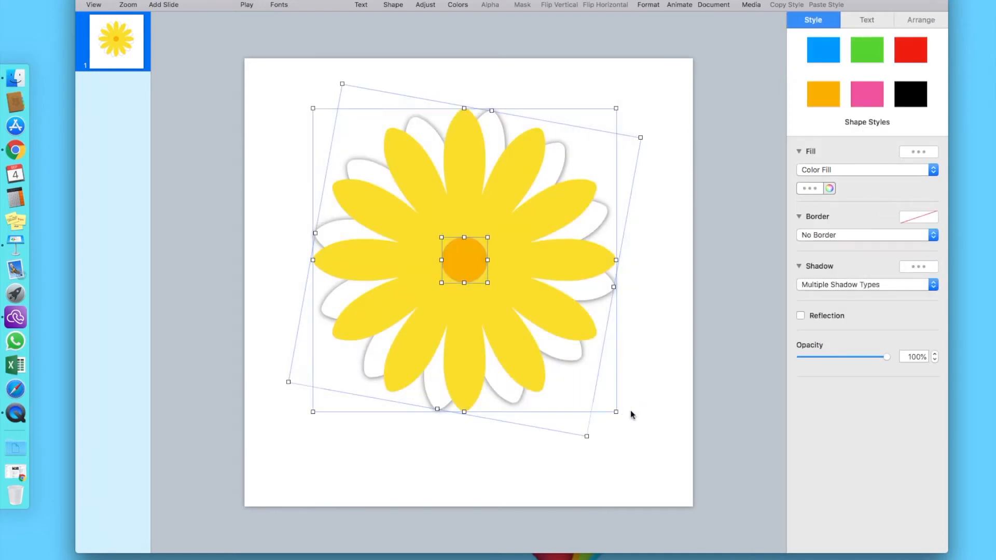
{"action": "right_click", "coordinate": [509, 313]}
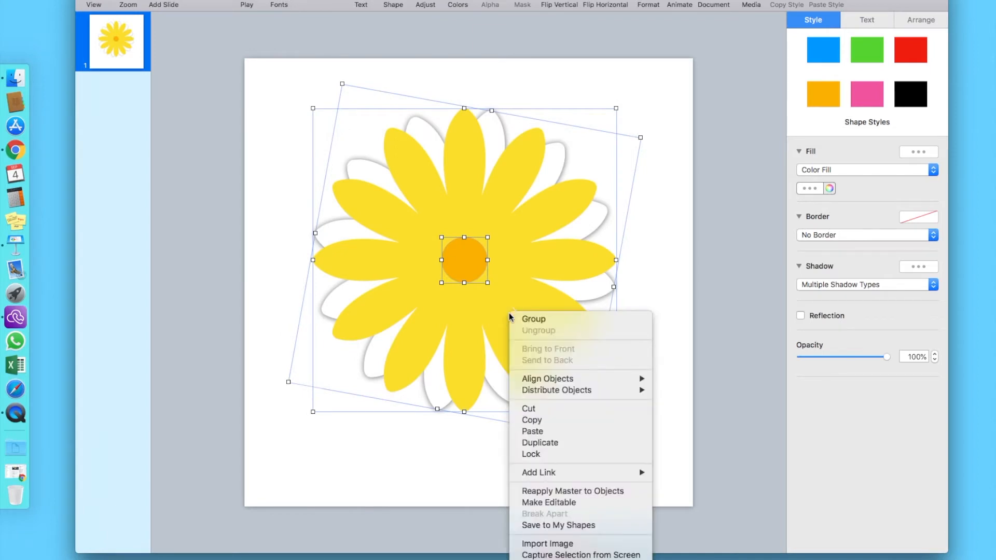
{"action": "left_click", "coordinate": [525, 319]}
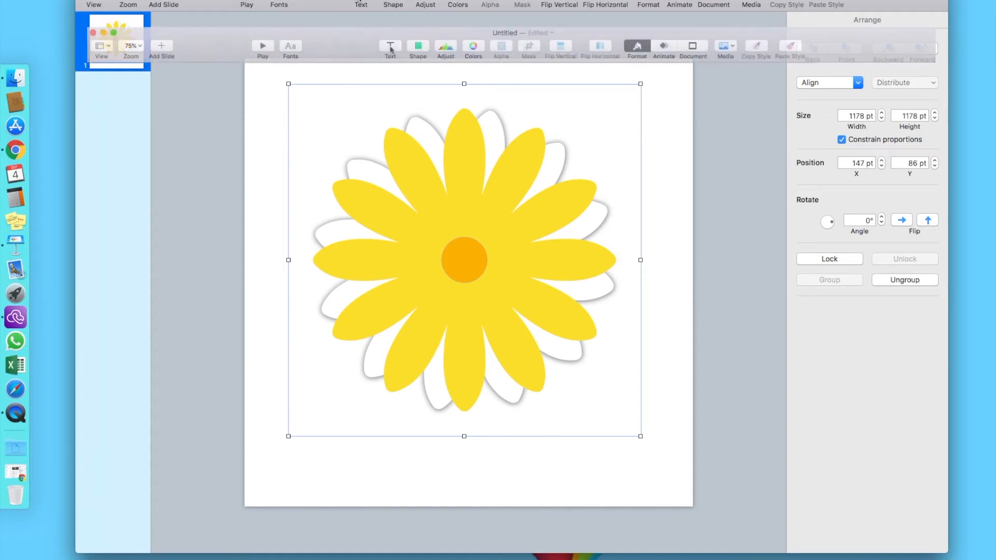
Add a text box over the flower's centre reading "Daisy Dumplin".
{"action": "left_click", "coordinate": [391, 47]}
{"action": "double_click", "coordinate": [470, 284]}
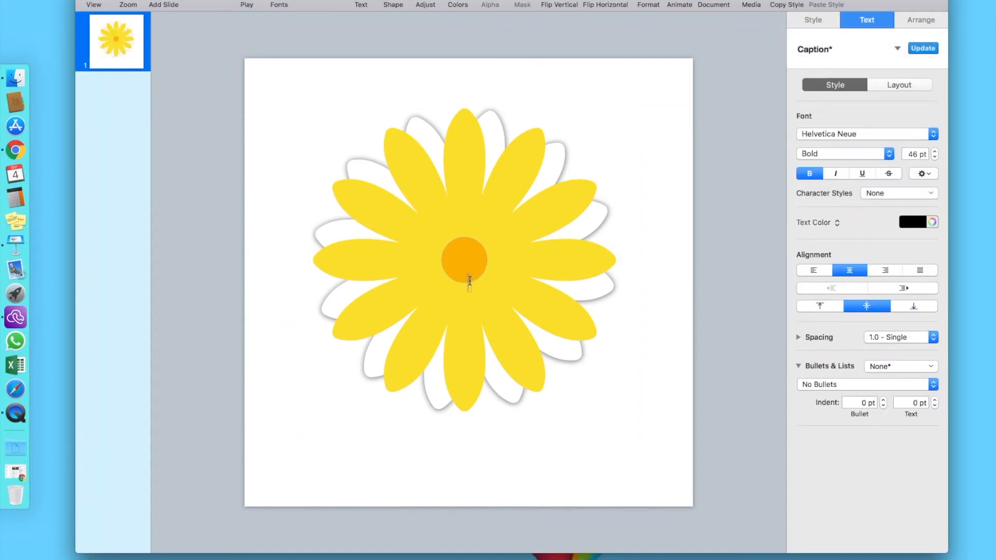
{"action": "type", "text": "Daisy Dumplin"}
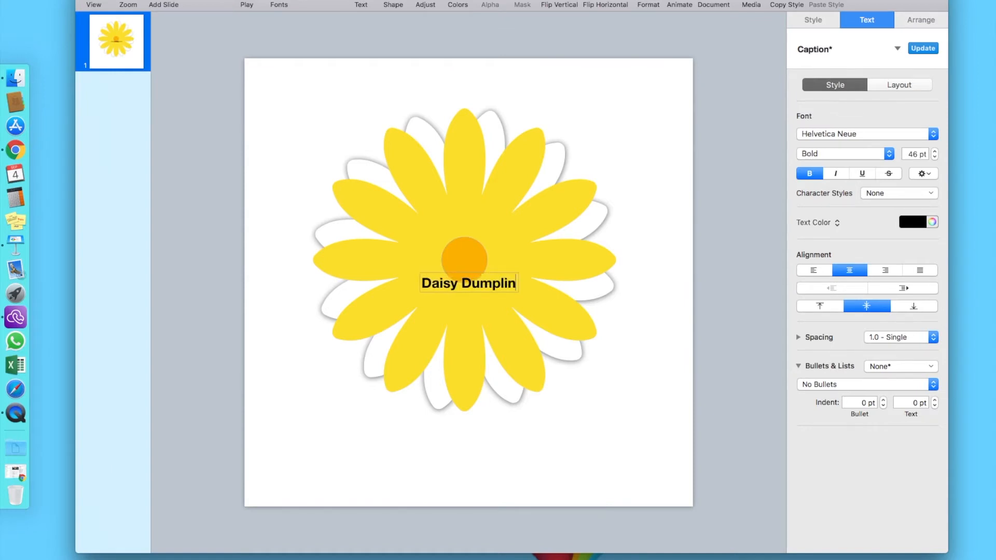
Set the "Daisy Dumplin" text in Snell Roundhand at 200 pt.
{"action": "triple_click", "coordinate": [470, 281]}
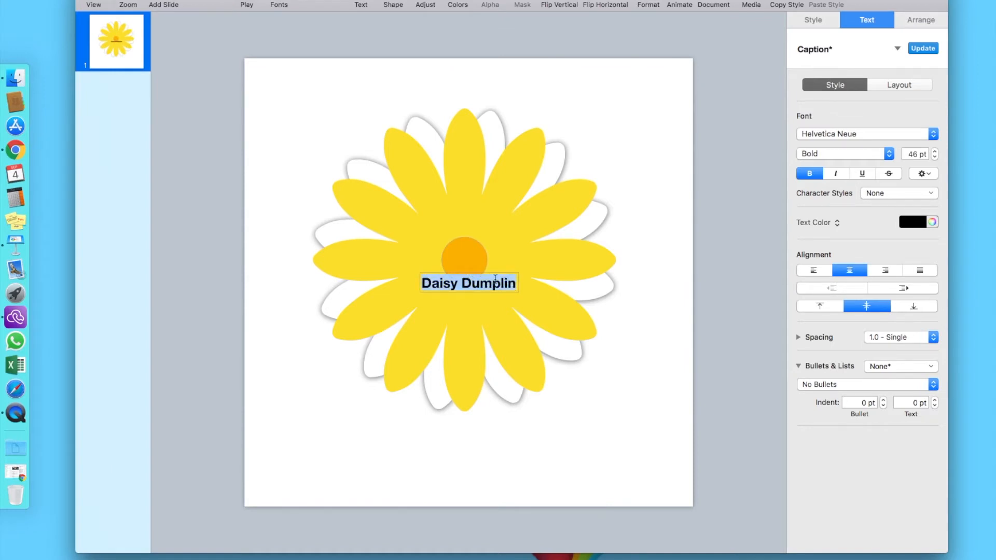
{"action": "left_click", "coordinate": [853, 136]}
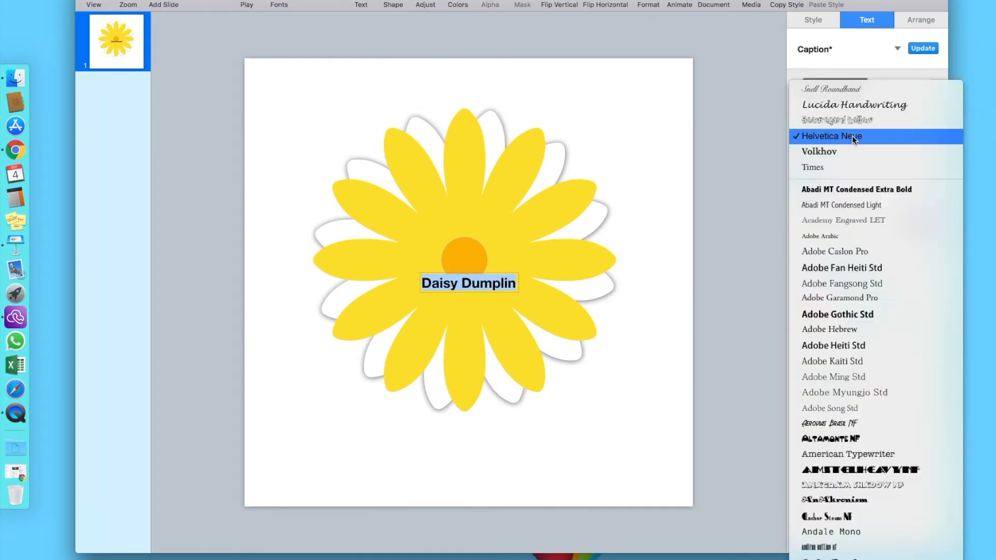
{"action": "left_click", "coordinate": [840, 89]}
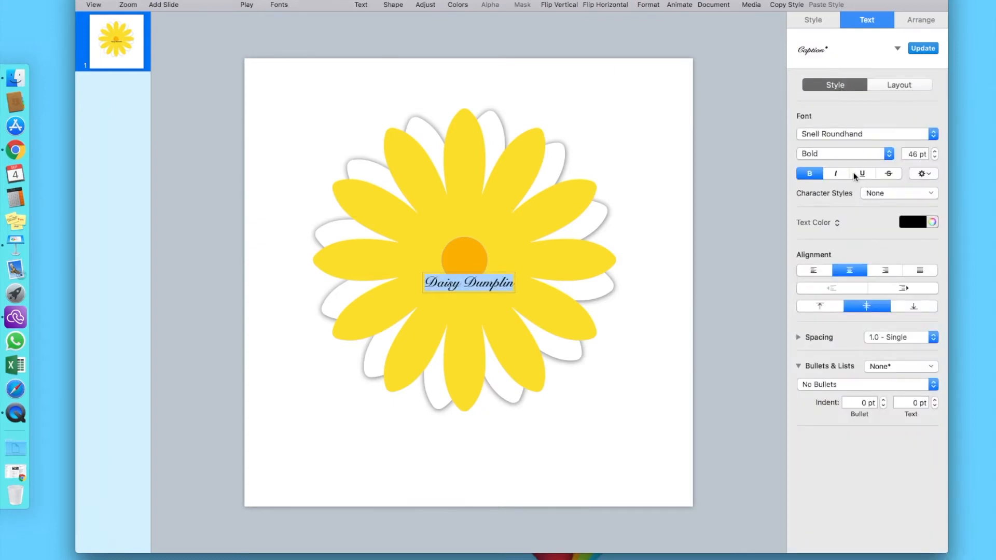
{"action": "double_click", "coordinate": [913, 153]}
{"action": "type", "text": "2"}
{"action": "left_click", "coordinate": [627, 255]}
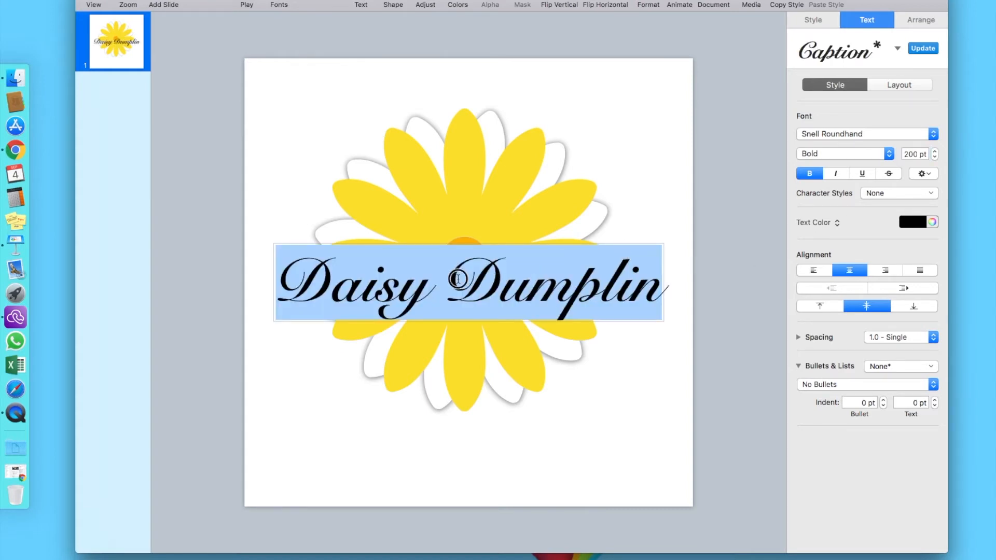
Break "Daisy Dumplin" onto two lines and centre the text box on the flower, with one word above and one below the orange circle.
{"action": "left_click", "coordinate": [445, 280]}
{"action": "key", "text": "Return"}
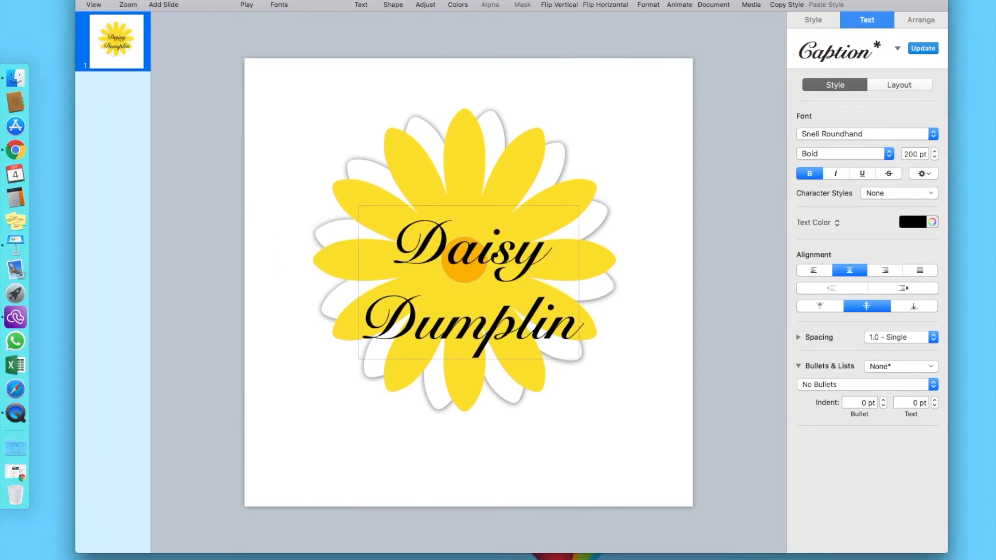
{"action": "left_click_drag", "start_coordinate": [495, 249], "coordinate": [516, 236]}
{"action": "left_click", "coordinate": [619, 272]}
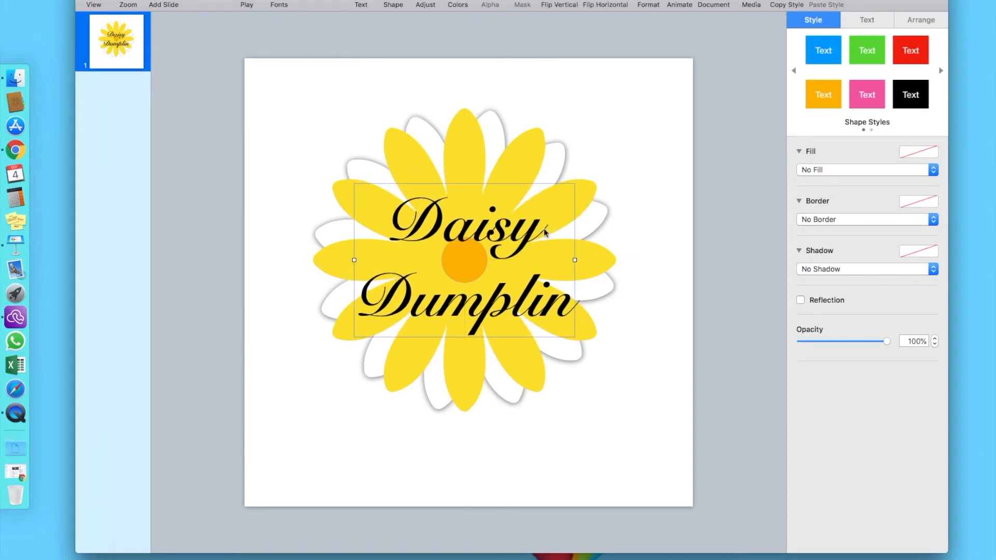
Tilt the text upward to the right across the flower, then move flower and text together to the slide's centre and deselect them.
{"action": "left_click_drag", "start_coordinate": [574, 258], "coordinate": [562, 222]}
{"action": "left_click_drag", "start_coordinate": [486, 219], "coordinate": [481, 213]}
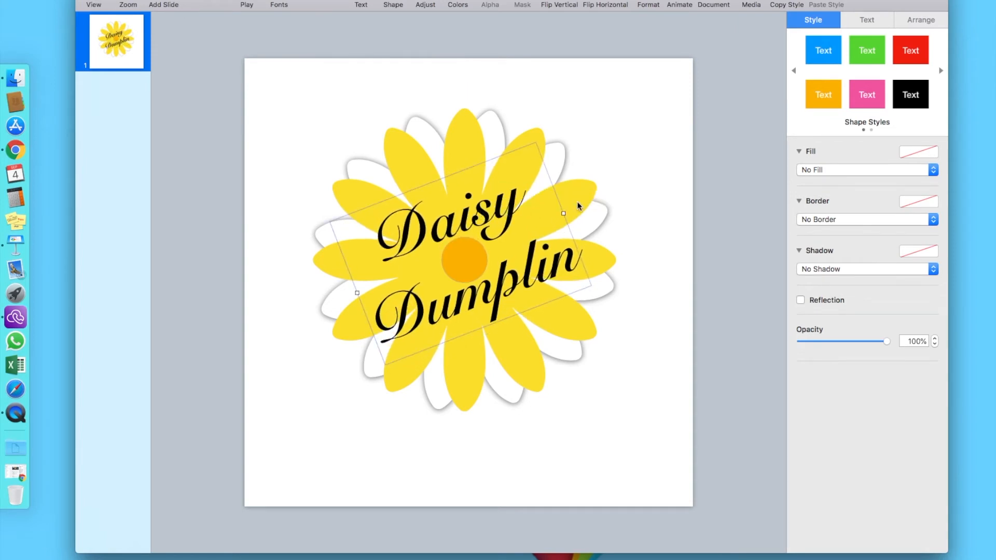
{"action": "left_click", "coordinate": [577, 203]}
{"action": "left_click_drag", "start_coordinate": [577, 202], "coordinate": [578, 218]}
{"action": "left_click_drag", "start_coordinate": [493, 210], "coordinate": [496, 233]}
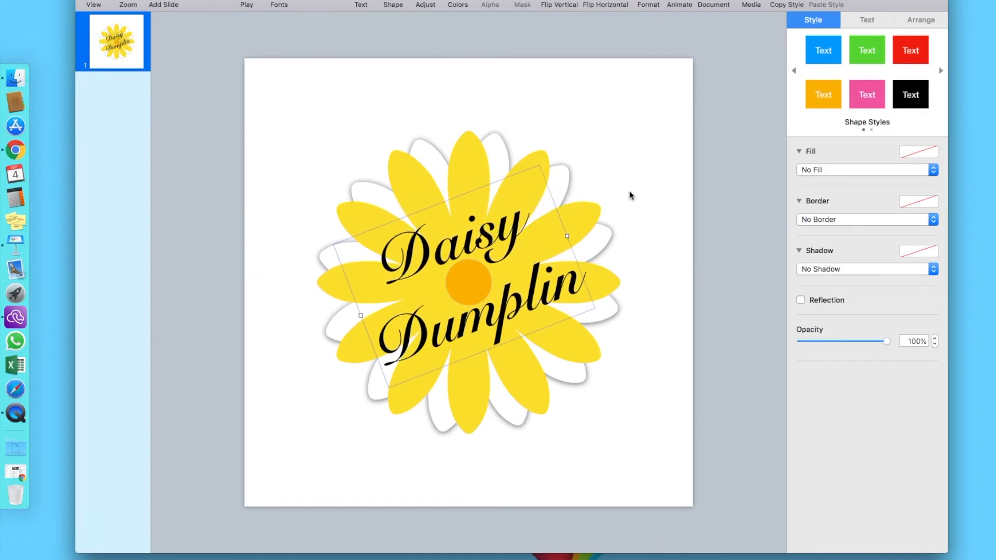
{"action": "left_click", "coordinate": [630, 191]}
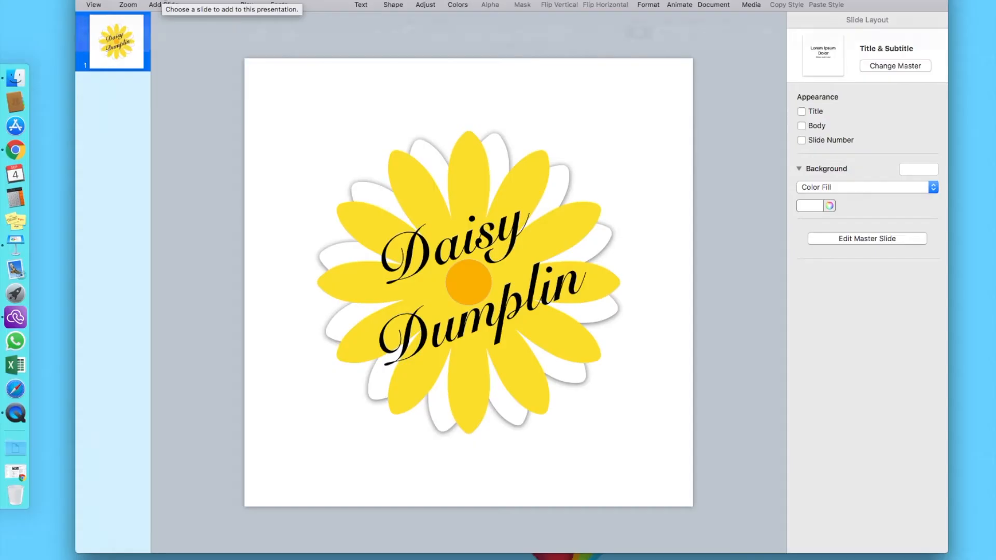
On a new Blank slide, insert the daisy from the Nature shapes and enlarge it from its centre to fill most of the slide.
{"action": "left_click", "coordinate": [150, 33]}
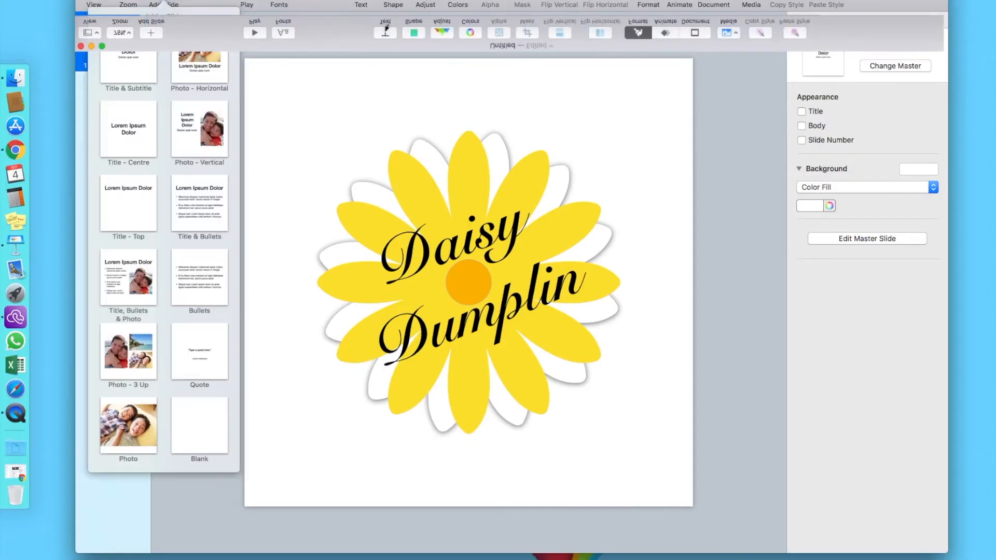
{"action": "left_click", "coordinate": [188, 421]}
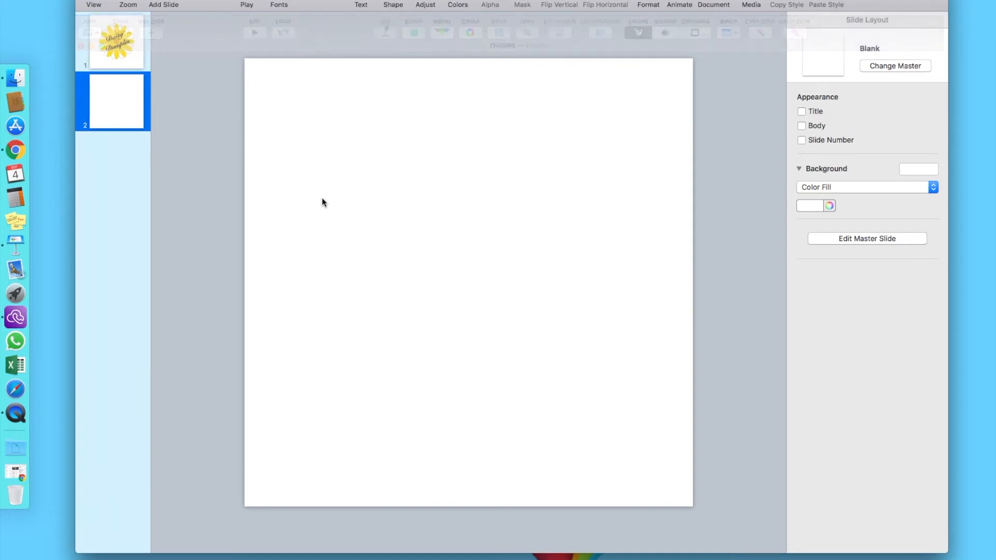
{"action": "left_click", "coordinate": [408, 42]}
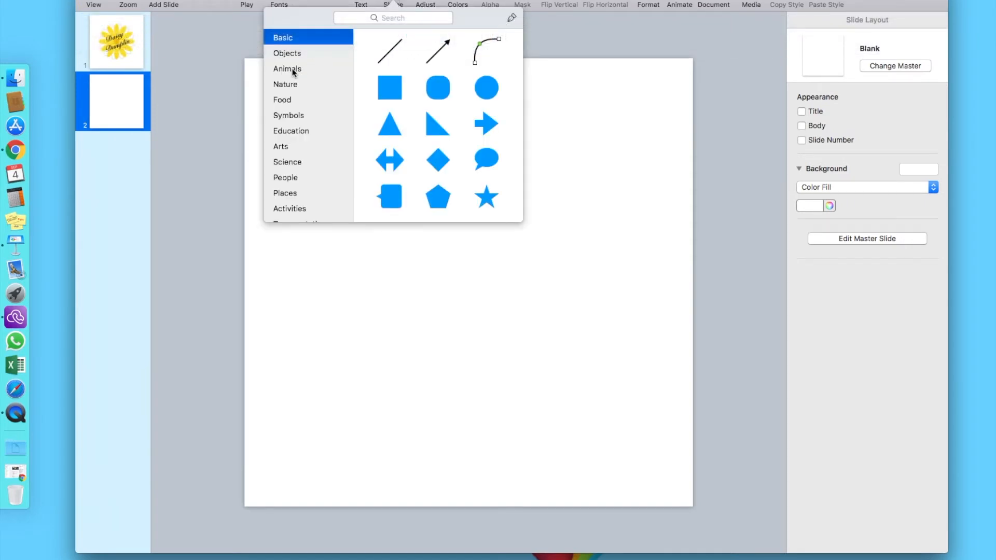
{"action": "left_click", "coordinate": [289, 85]}
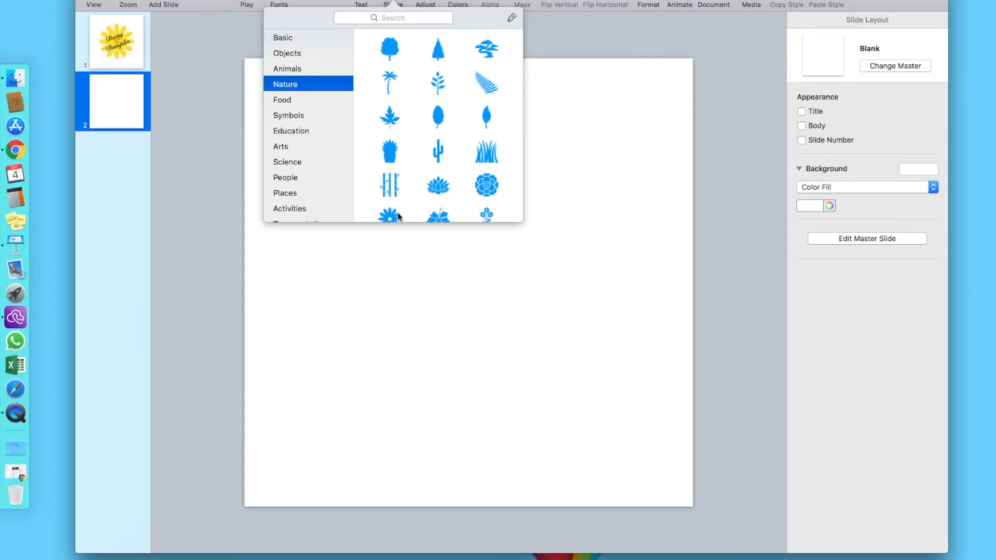
{"action": "left_click", "coordinate": [385, 215]}
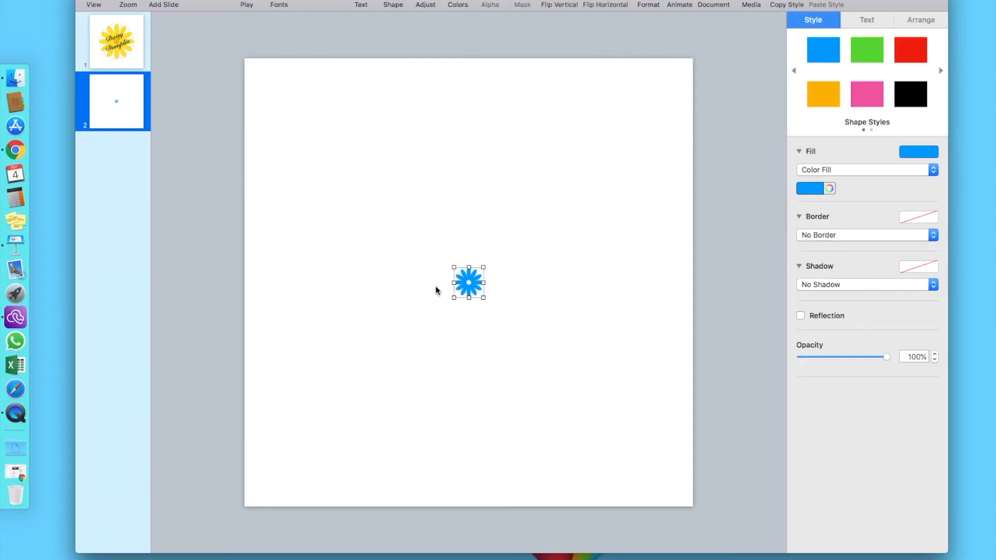
{"action": "left_click_drag", "start_coordinate": [454, 268], "coordinate": [291, 90]}
Give the daisy a Gradient Fill running from yellow at the top to yellow-orange at the bottom.
{"action": "left_click", "coordinate": [818, 189]}
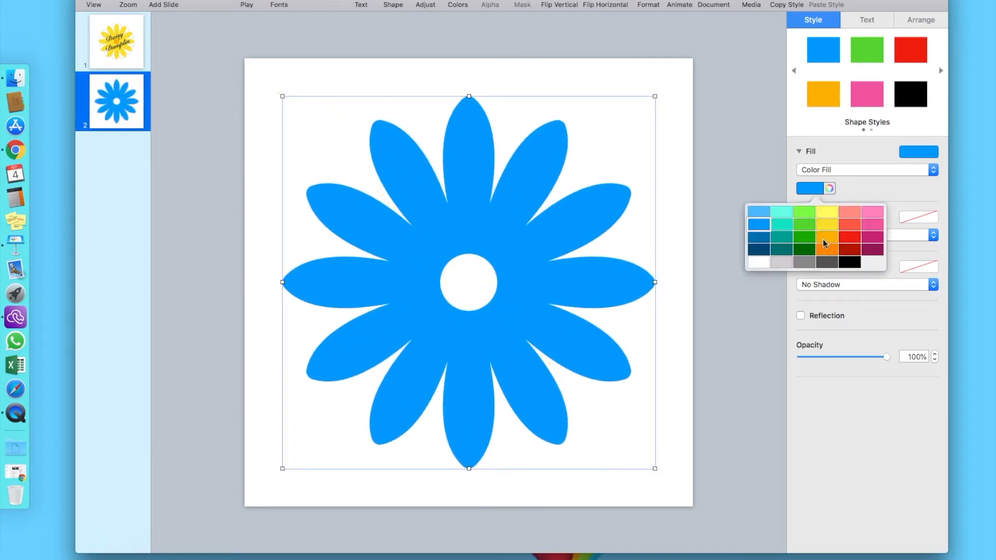
{"action": "left_click", "coordinate": [825, 243]}
{"action": "left_click", "coordinate": [822, 171]}
{"action": "left_click", "coordinate": [822, 180]}
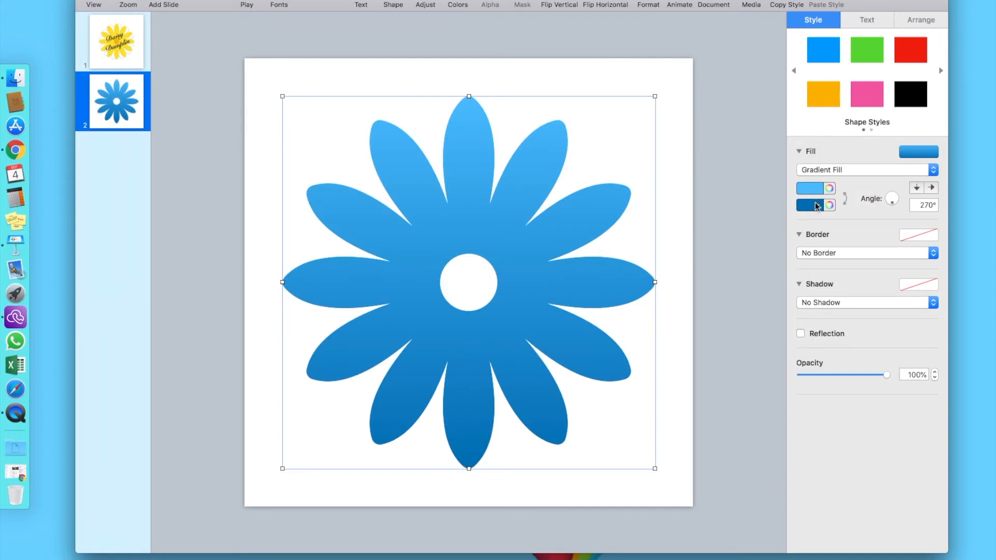
{"action": "left_click", "coordinate": [817, 190]}
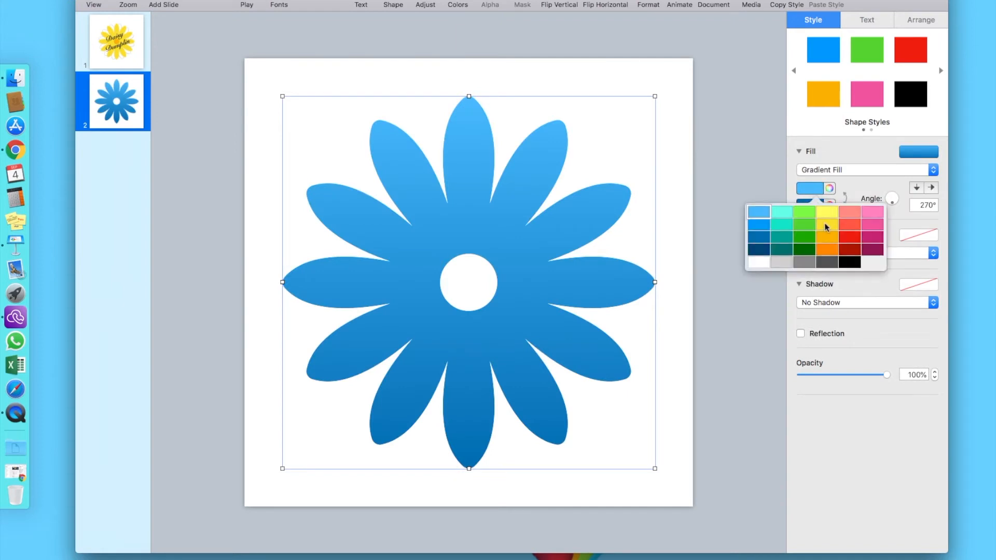
{"action": "left_click", "coordinate": [826, 225]}
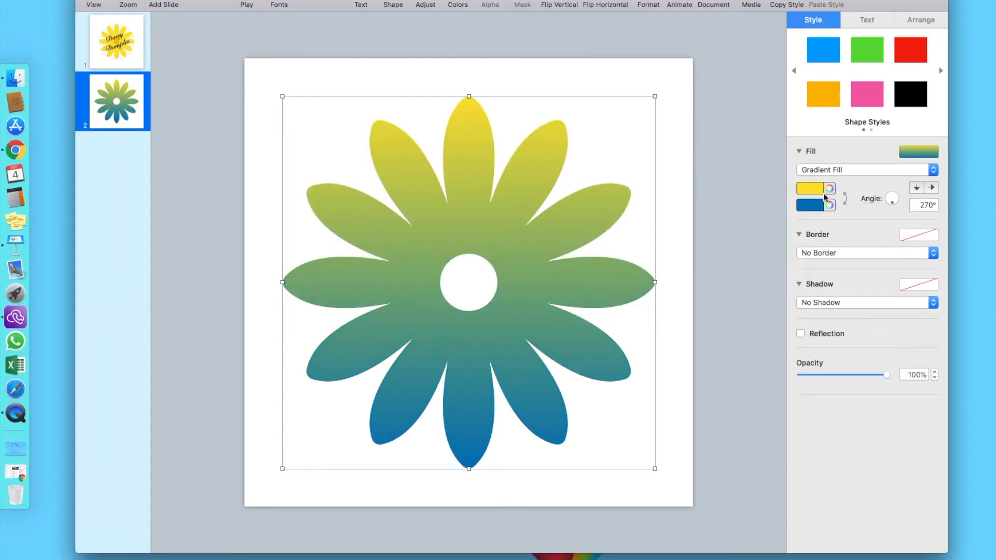
{"action": "left_click", "coordinate": [824, 174]}
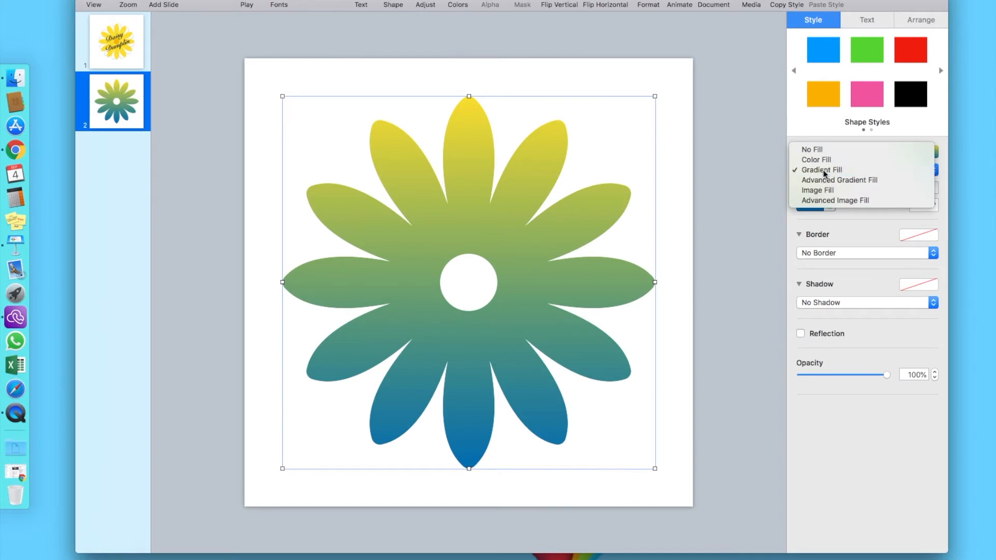
{"action": "left_click", "coordinate": [824, 171]}
{"action": "left_click", "coordinate": [817, 207]}
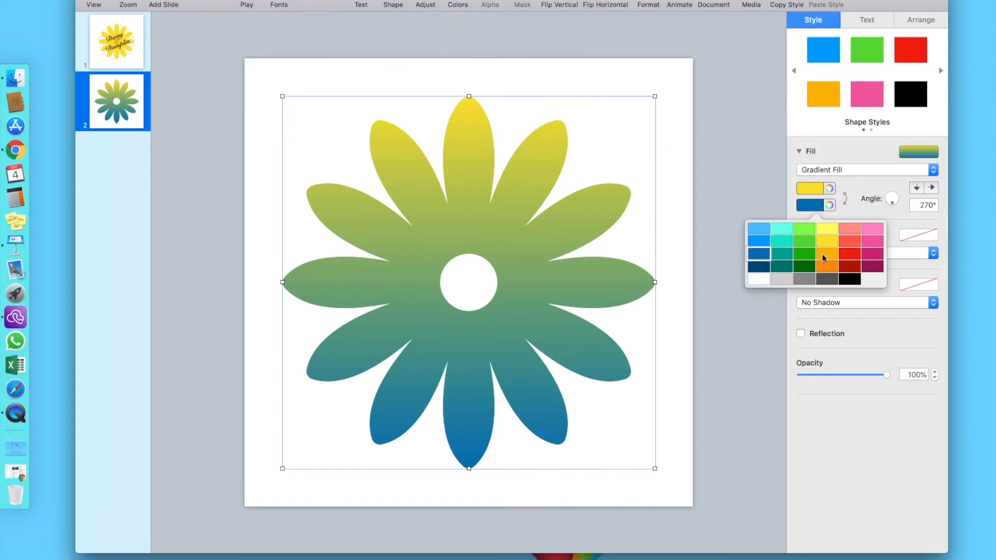
{"action": "left_click", "coordinate": [822, 253]}
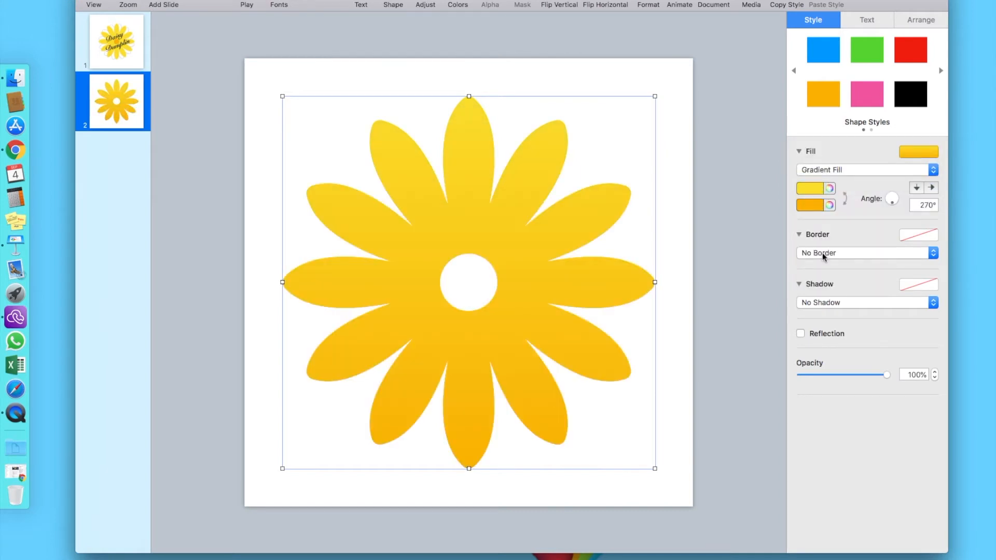
Change the daisy to an Advanced Gradient Fill with golden yellow at both ends and an FF9900 orange stop in the middle, and deselect it.
{"action": "left_click", "coordinate": [821, 173]}
{"action": "left_click", "coordinate": [821, 180]}
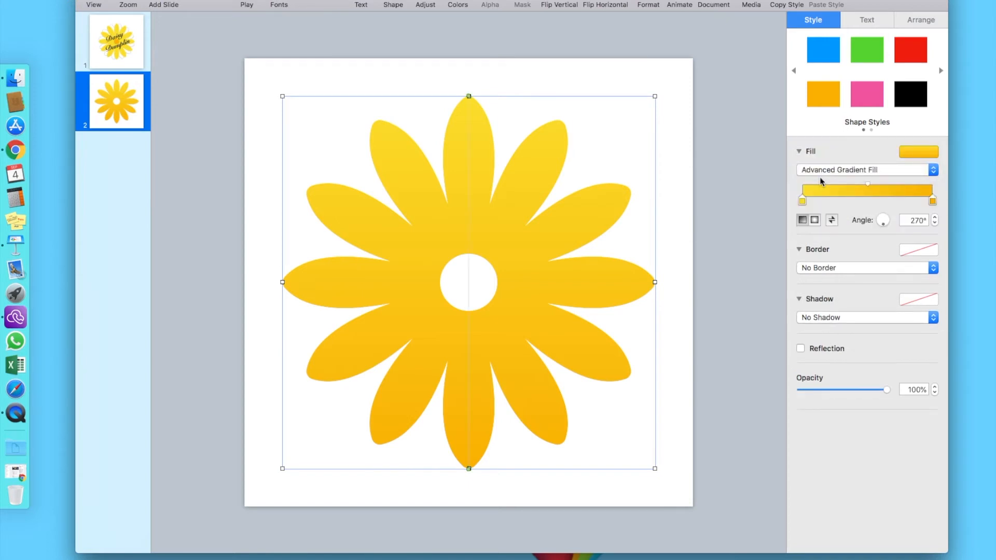
{"action": "left_click", "coordinate": [869, 200]}
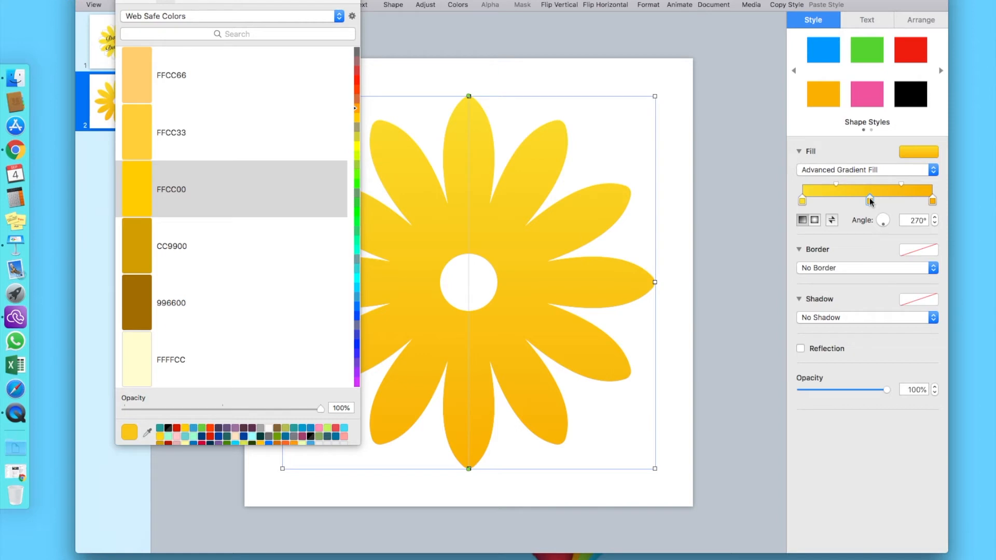
{"action": "left_click_drag", "start_coordinate": [870, 201], "coordinate": [804, 203]}
{"action": "left_click", "coordinate": [867, 200]}
{"action": "left_click", "coordinate": [831, 220]}
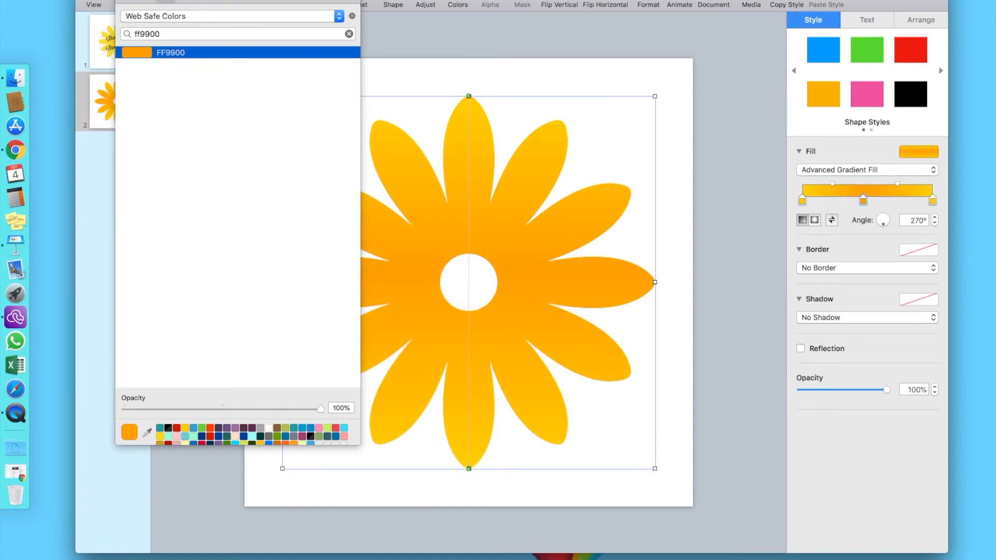
{"action": "key", "text": "Escape"}
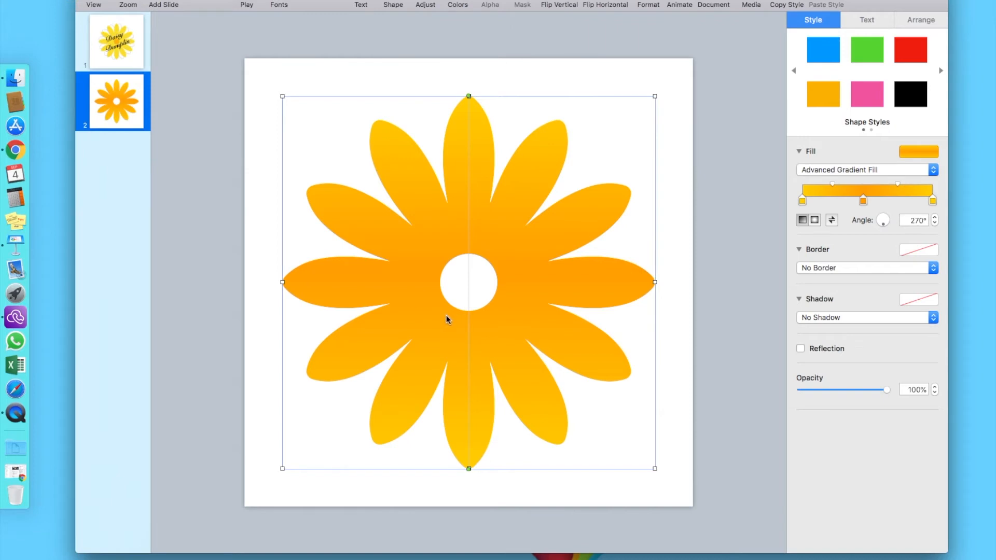
{"action": "left_click", "coordinate": [677, 249]}
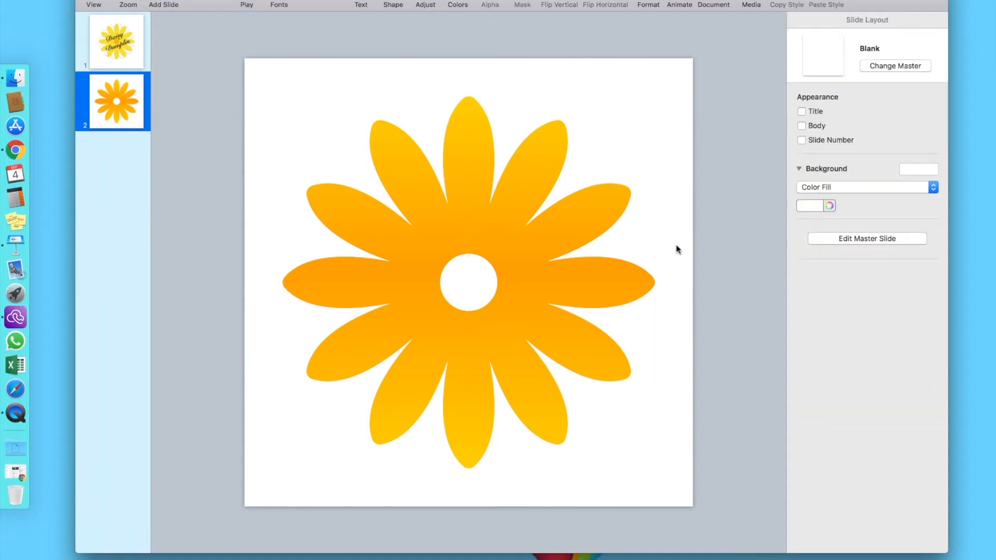
Draw a closed two-point path with the Pen tool from the top of the daisy's centre hole to the tip of its top petal.
{"action": "mouse_move", "coordinate": [385, 4]}
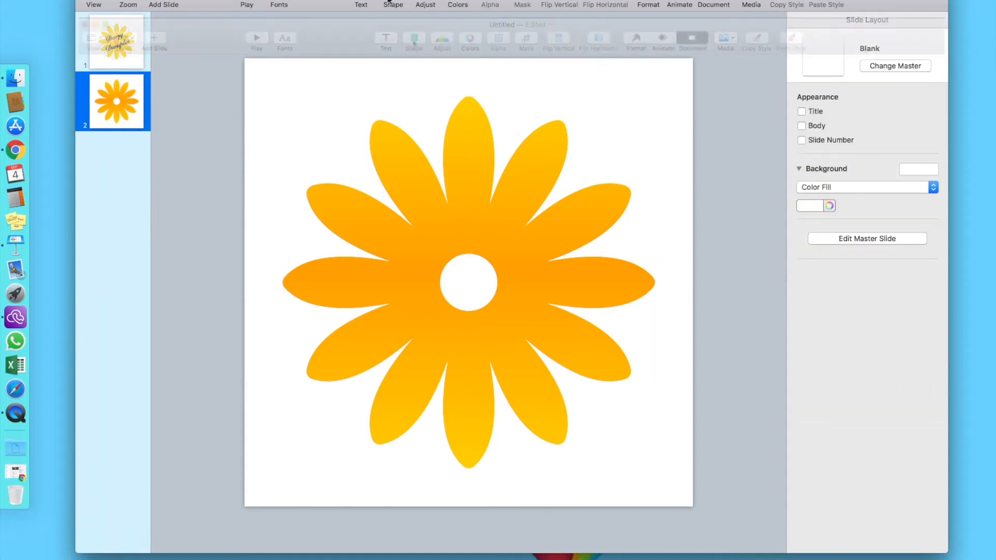
{"action": "left_click", "coordinate": [414, 40]}
{"action": "left_click", "coordinate": [290, 42]}
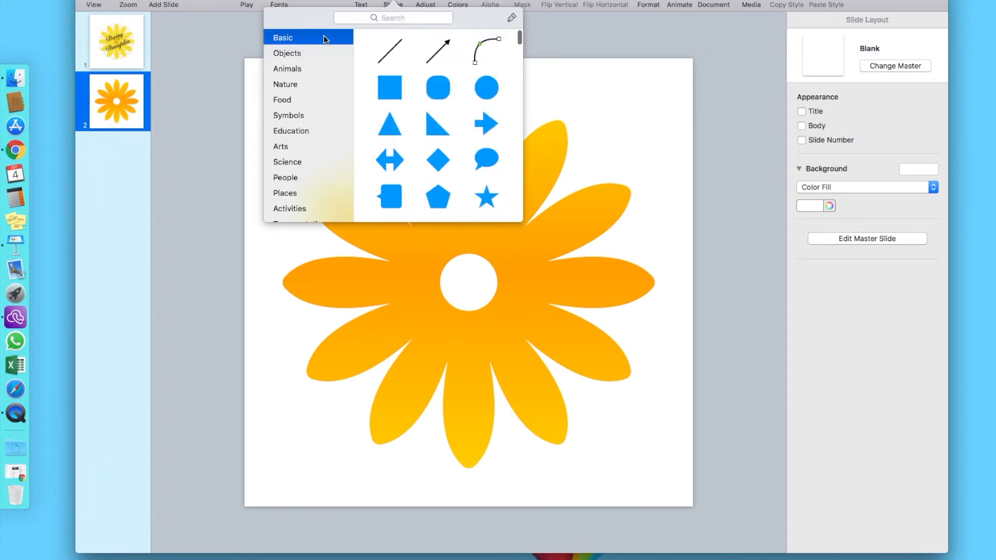
{"action": "left_click", "coordinate": [511, 17]}
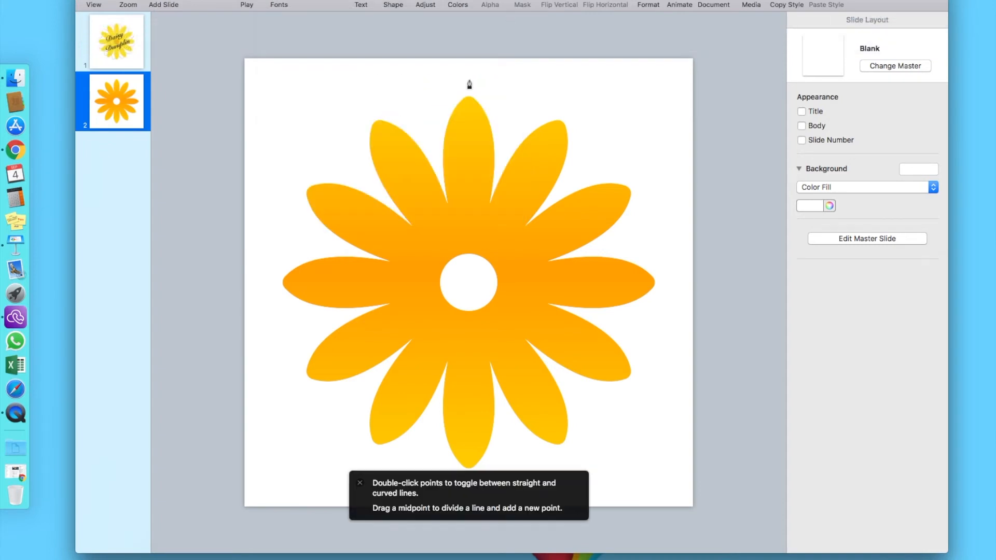
{"action": "left_click", "coordinate": [468, 255]}
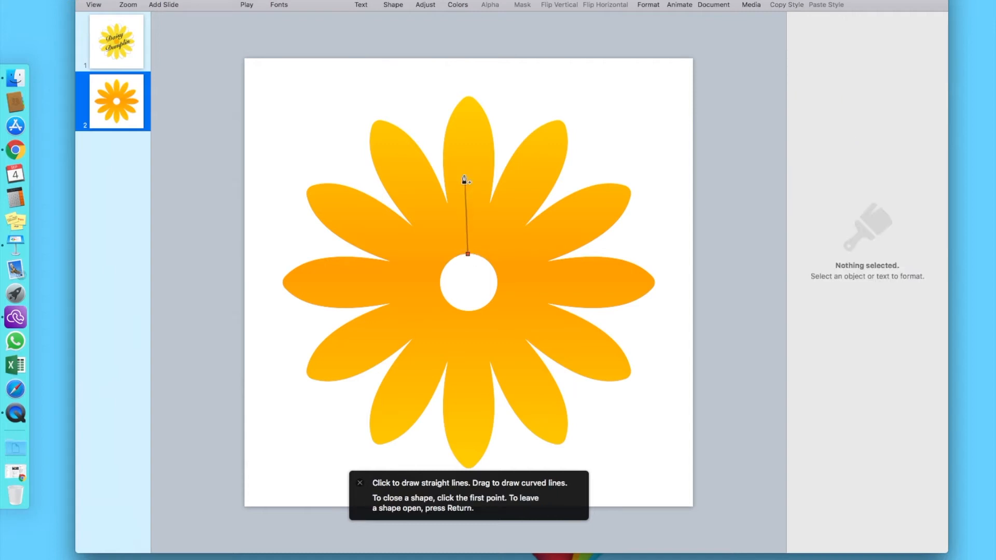
{"action": "left_click", "coordinate": [468, 99]}
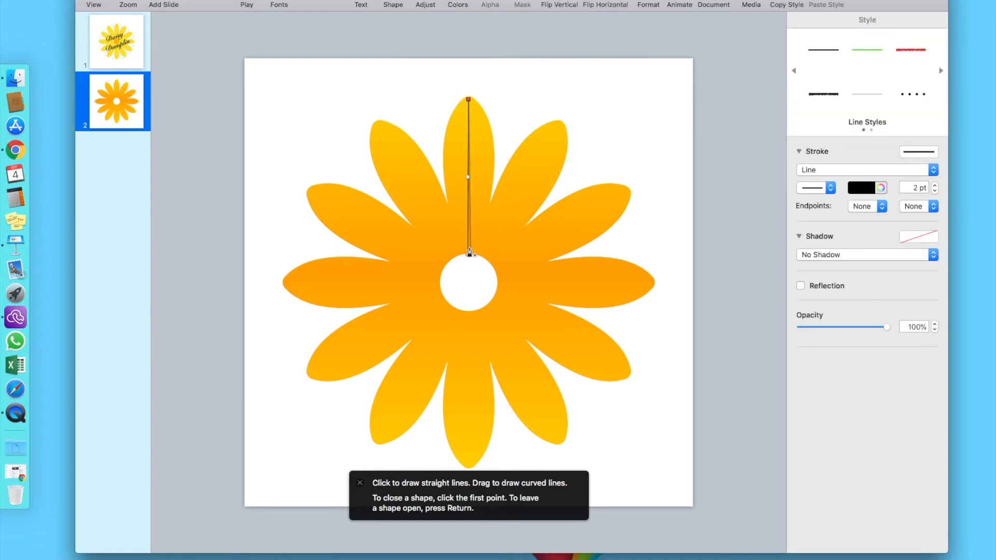
{"action": "left_click", "coordinate": [467, 254]}
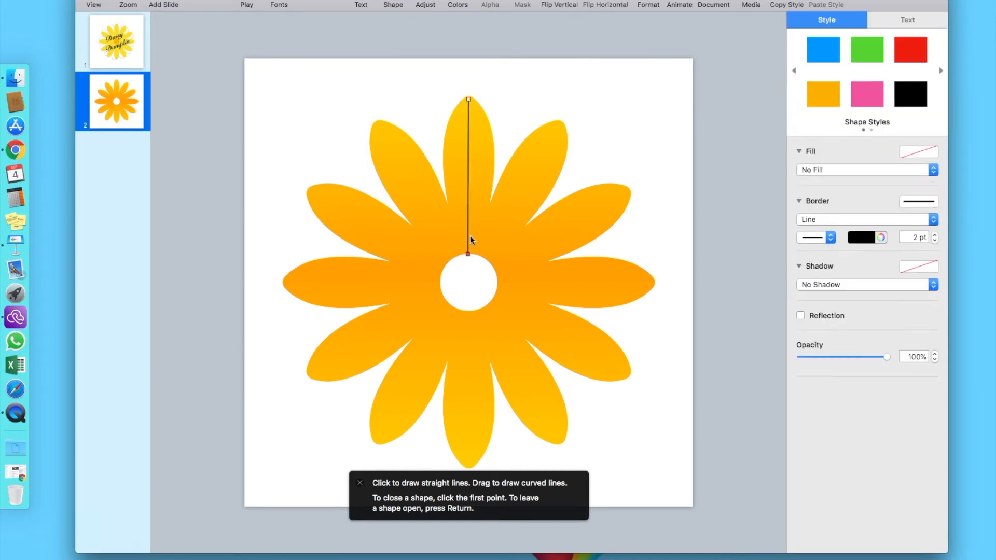
Bow both sides of the path outward to the width of the top petal and round its outer end into a teardrop.
{"action": "left_click_drag", "start_coordinate": [468, 179], "coordinate": [441, 177]}
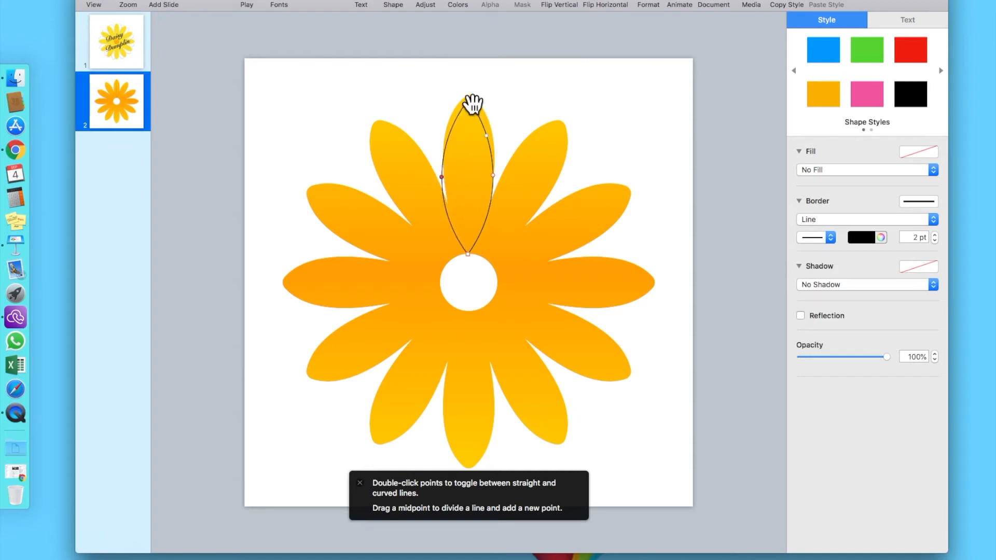
{"action": "double_click", "coordinate": [469, 99]}
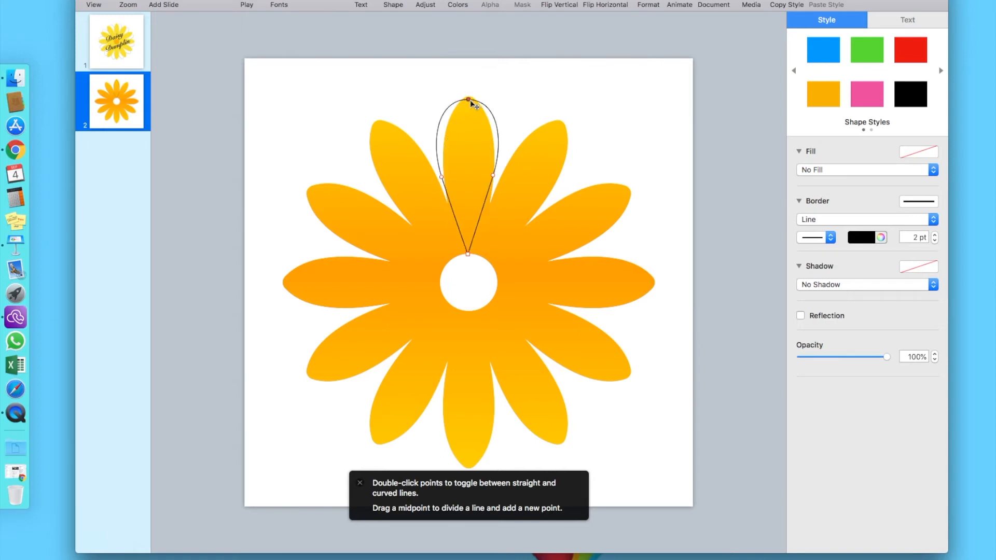
{"action": "left_click_drag", "start_coordinate": [471, 101], "coordinate": [471, 100]}
Give the teardrop petal a yellow-orange border and the golden yellow and orange Advanced Gradient Fill, and deselect it.
{"action": "left_click", "coordinate": [869, 238]}
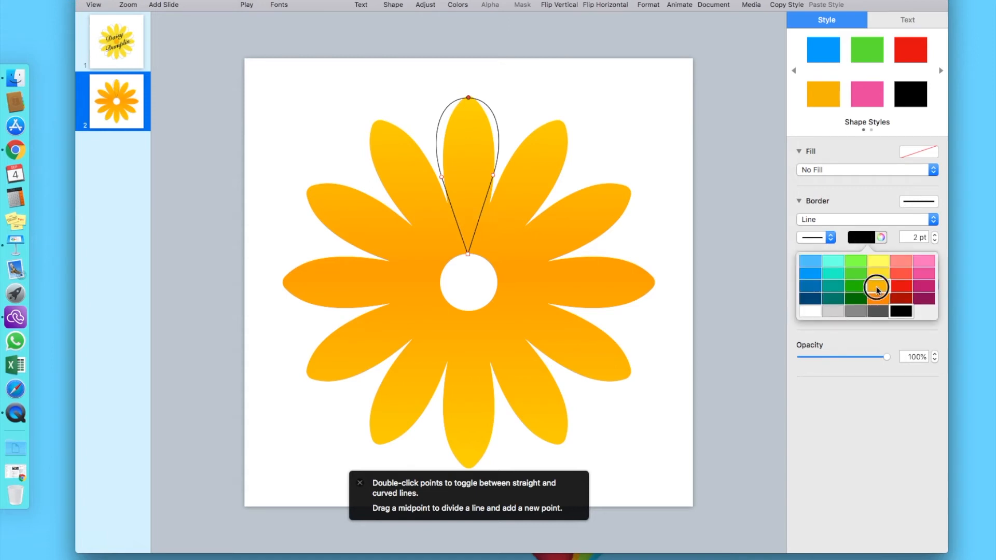
{"action": "left_click", "coordinate": [877, 287]}
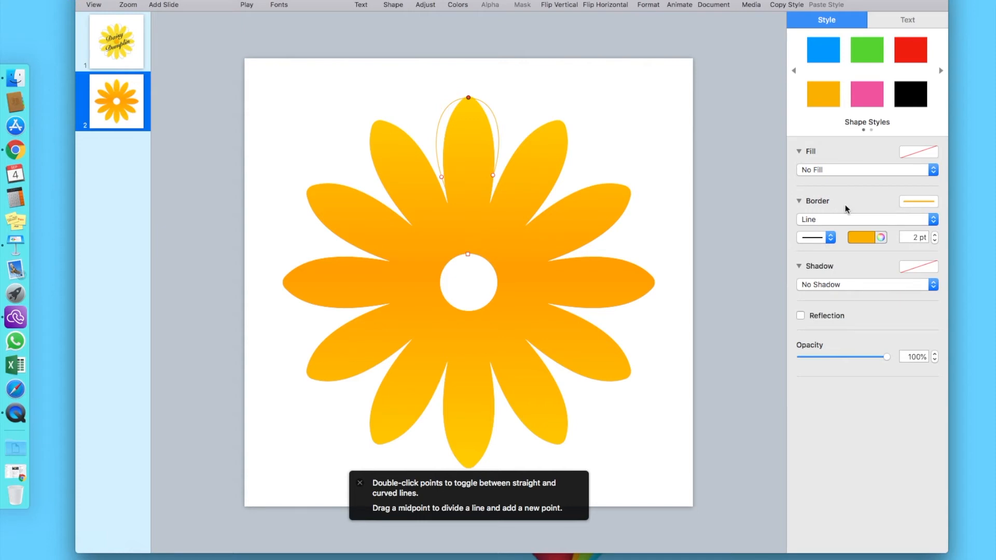
{"action": "left_click", "coordinate": [828, 174]}
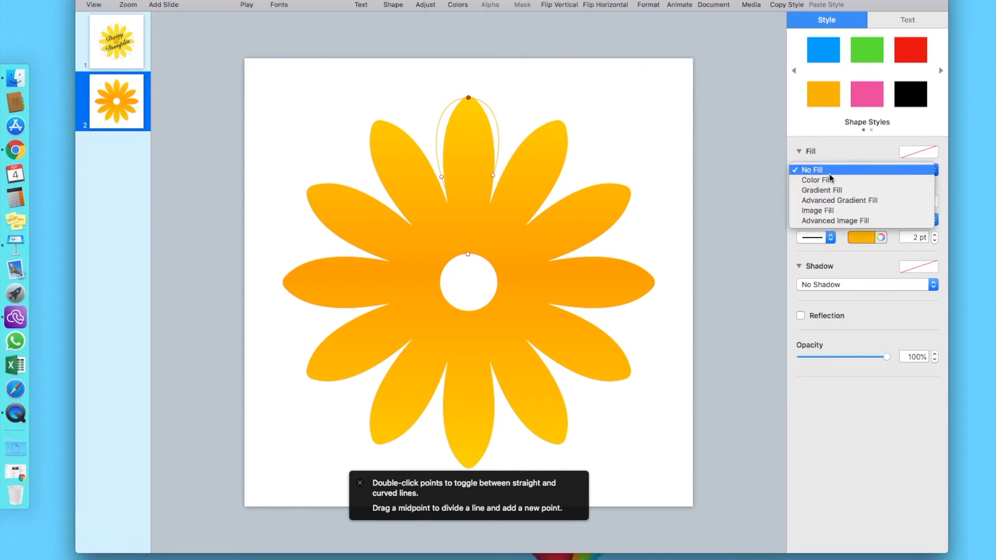
{"action": "left_click", "coordinate": [829, 199]}
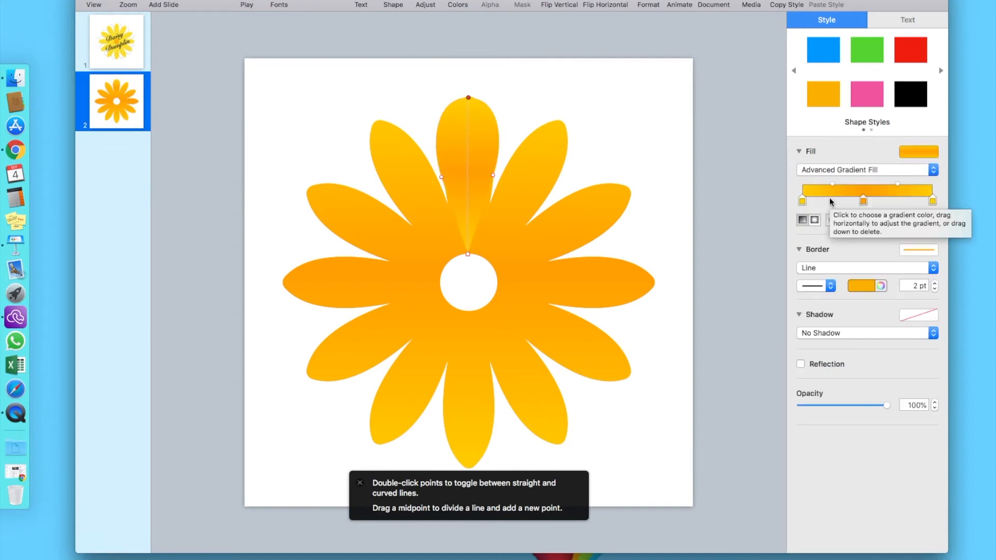
{"action": "left_click", "coordinate": [405, 191]}
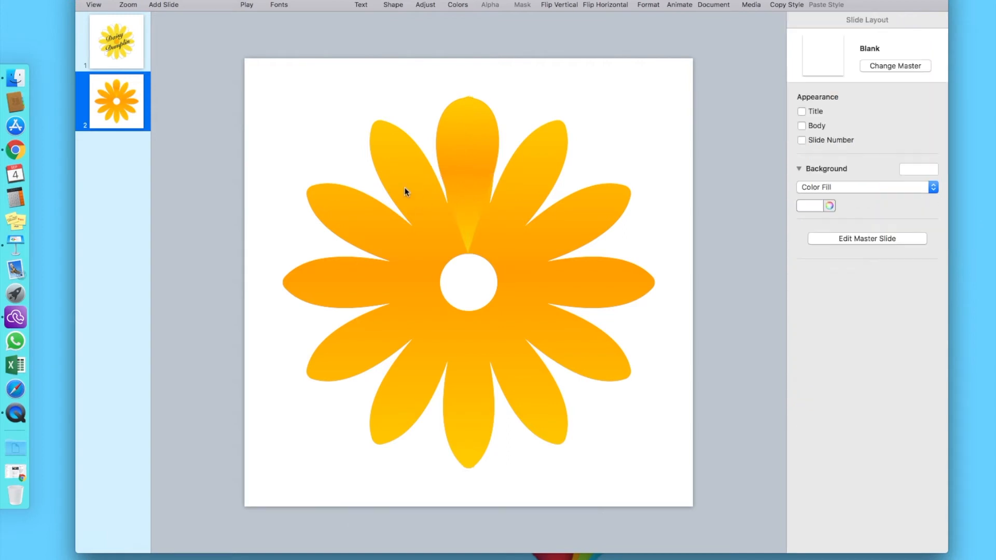
Change the original daisy to a turquoise Color Fill so it contrasts with the drawn petal.
{"action": "left_click", "coordinate": [636, 207]}
{"action": "left_click", "coordinate": [822, 168]}
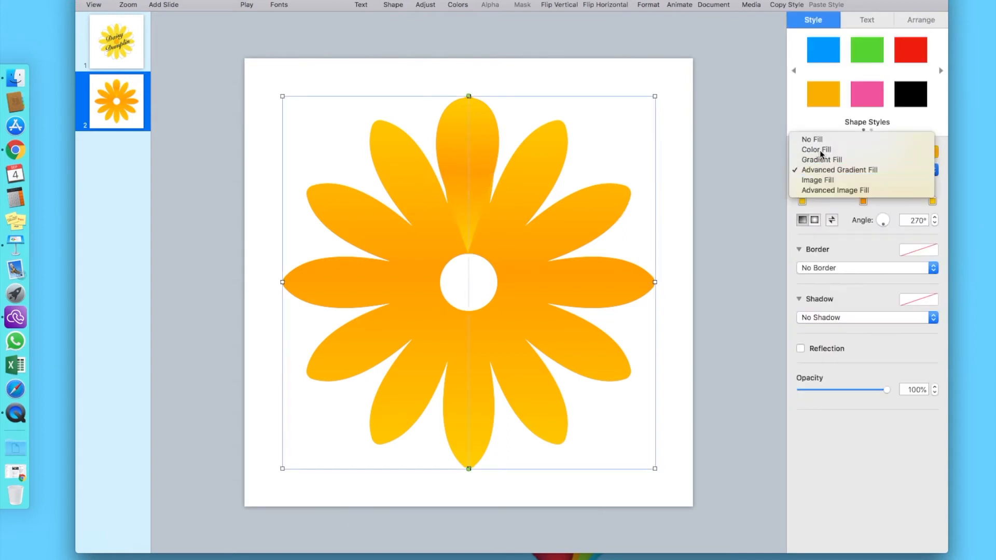
{"action": "left_click", "coordinate": [819, 150]}
{"action": "left_click", "coordinate": [816, 189]}
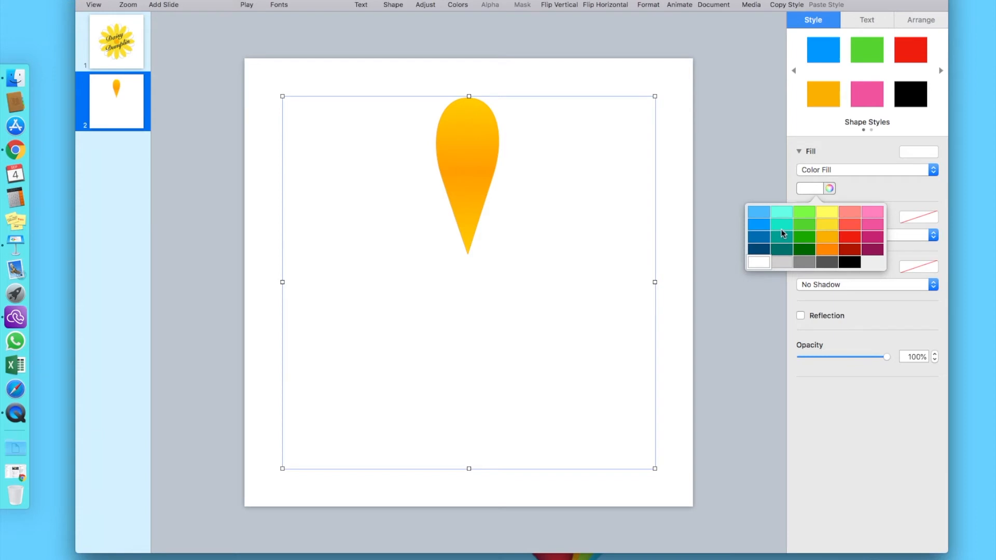
{"action": "left_click", "coordinate": [780, 226]}
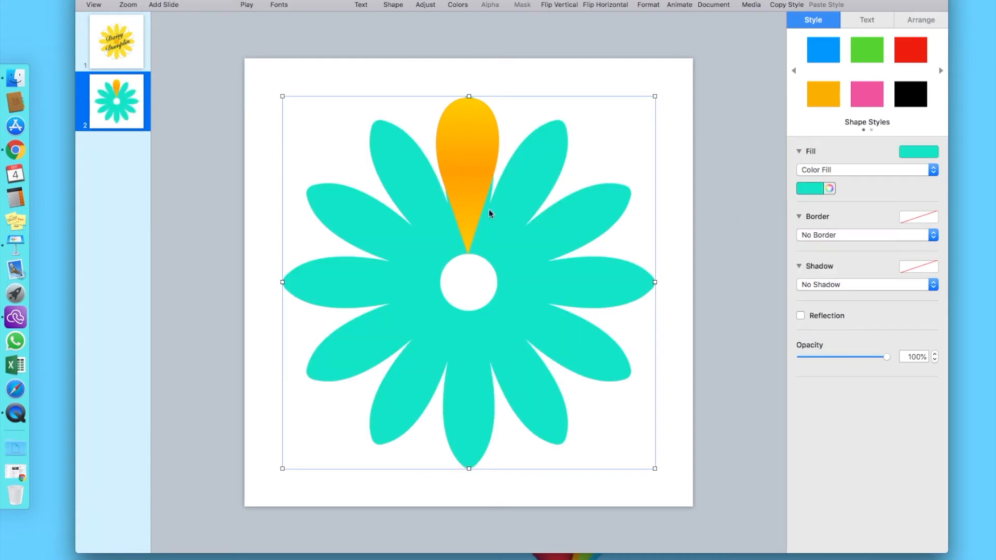
Duplicate the drawn petal and rotate the copy clockwise over the daisy's next petal, with its point at the centre hole.
{"action": "right_click", "coordinate": [462, 163]}
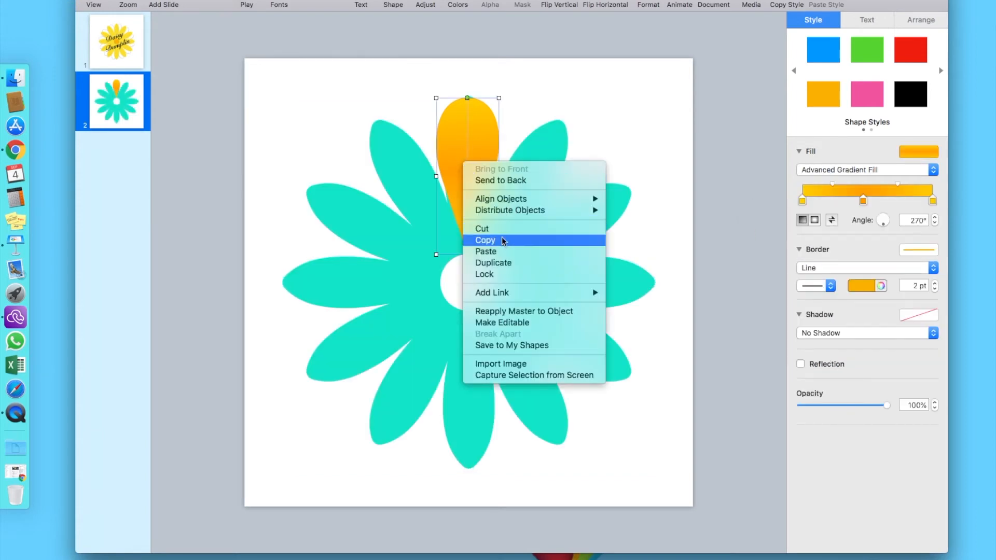
{"action": "left_click", "coordinate": [497, 263]}
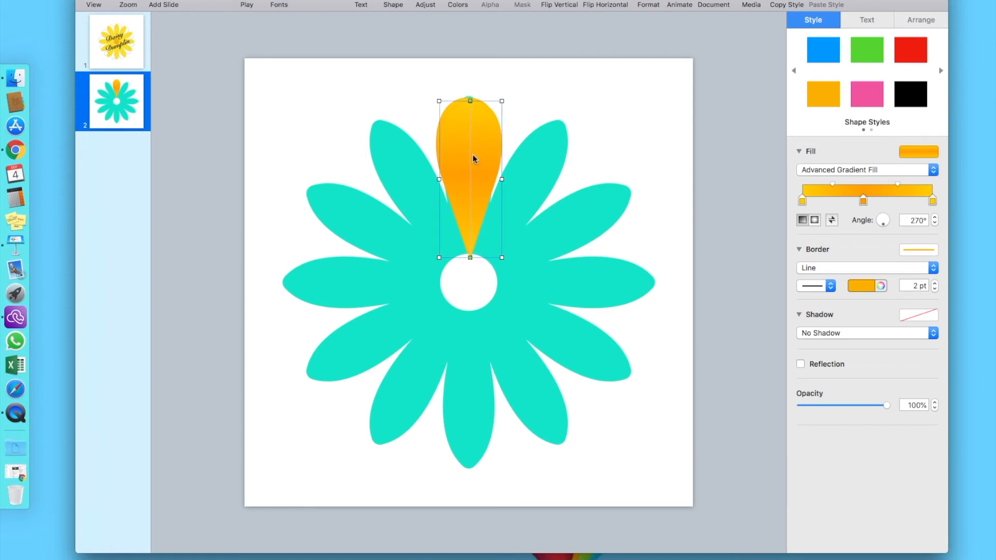
{"action": "left_click_drag", "start_coordinate": [473, 155], "coordinate": [505, 160]}
{"action": "left_click_drag", "start_coordinate": [533, 104], "coordinate": [544, 153]}
Change the original daisy's fill to dark blue and deselect it.
{"action": "left_click", "coordinate": [581, 212]}
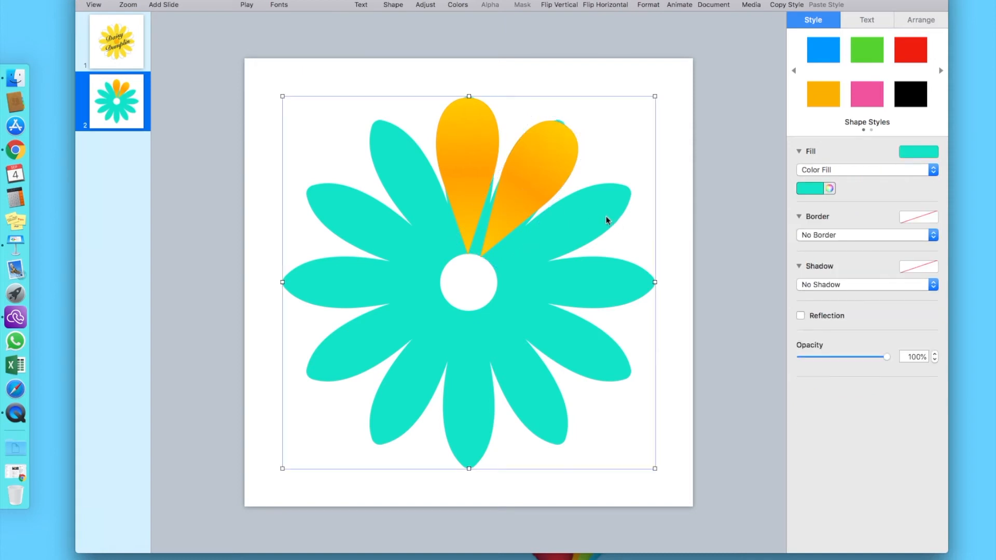
{"action": "left_click", "coordinate": [815, 189]}
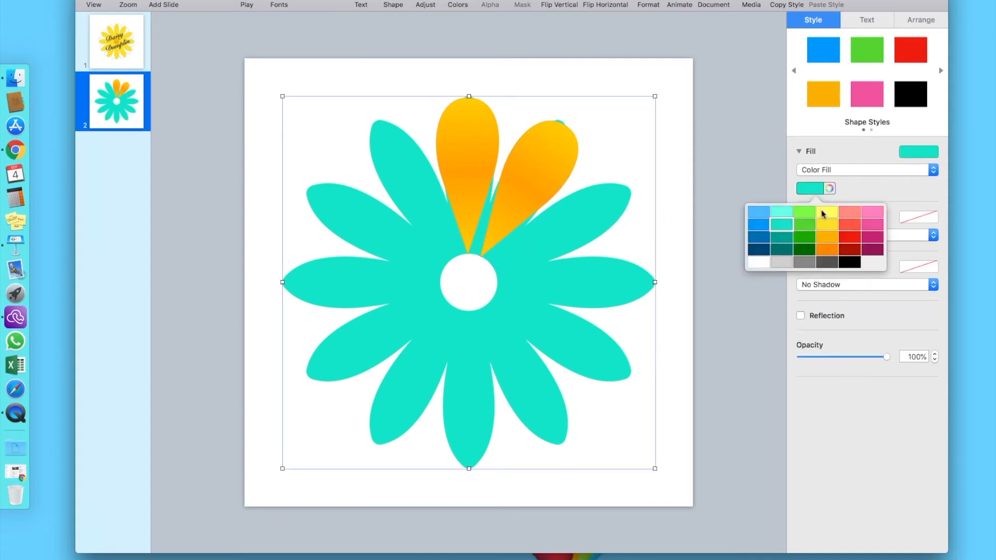
{"action": "left_click", "coordinate": [758, 238]}
{"action": "left_click", "coordinate": [670, 162]}
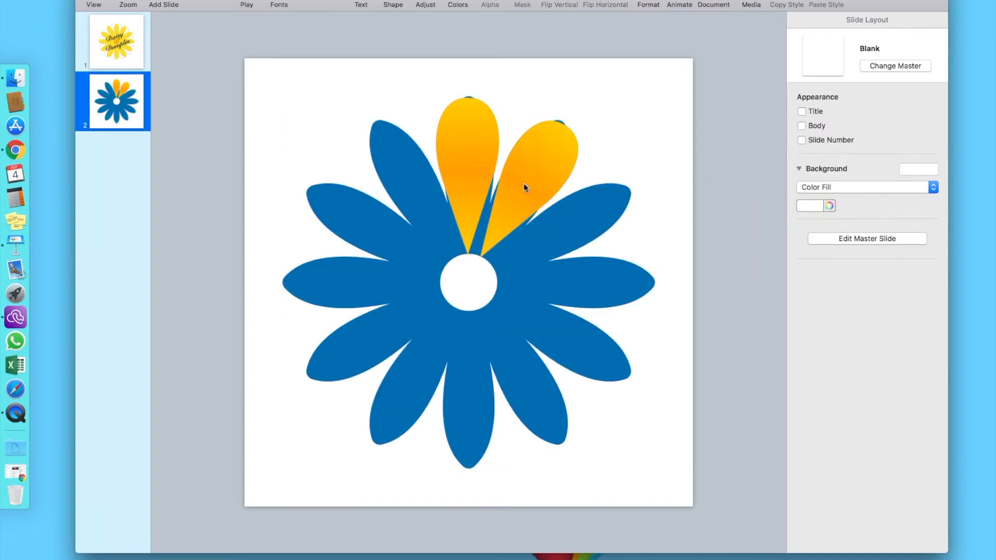
Duplicate the petal repeatedly and rotate the copies over the daisy's remaining right-side petals down to the bottom one, and deselect them.
{"action": "left_click", "coordinate": [524, 169]}
{"action": "right_click", "coordinate": [524, 169]}
{"action": "mouse_move", "coordinate": [569, 223]}
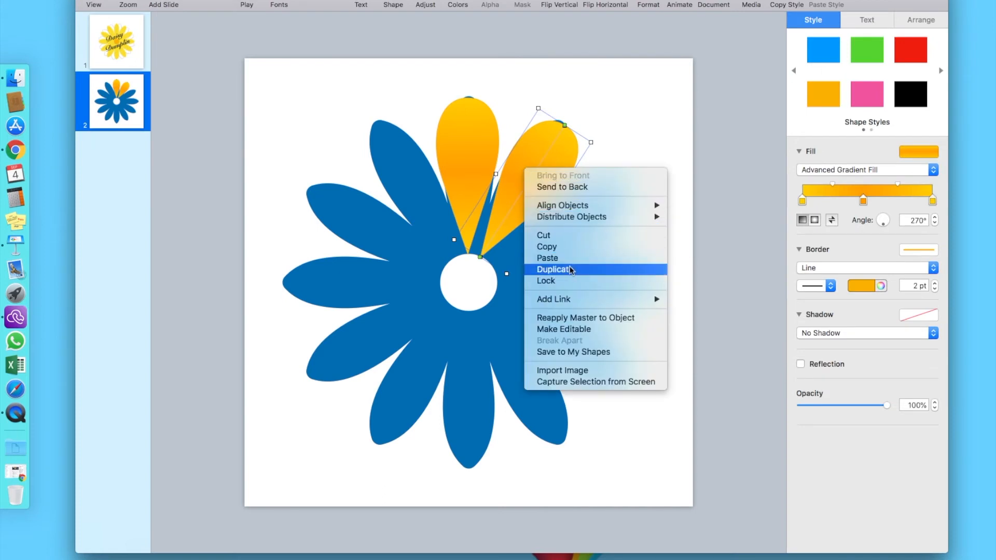
{"action": "left_click", "coordinate": [555, 269]}
{"action": "left_click_drag", "start_coordinate": [543, 166], "coordinate": [555, 180]}
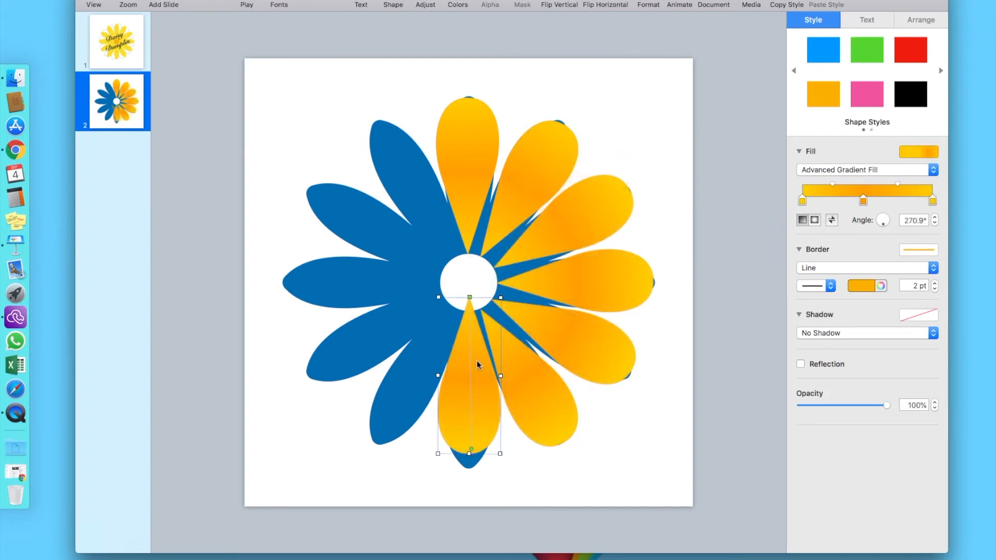
{"action": "left_click_drag", "start_coordinate": [478, 364], "coordinate": [480, 380]}
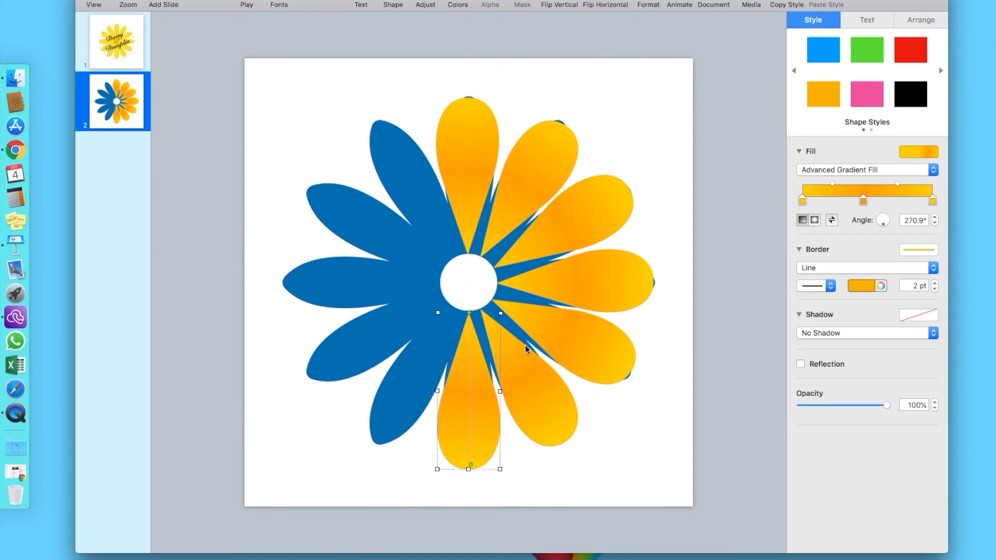
{"action": "left_click", "coordinate": [643, 425]}
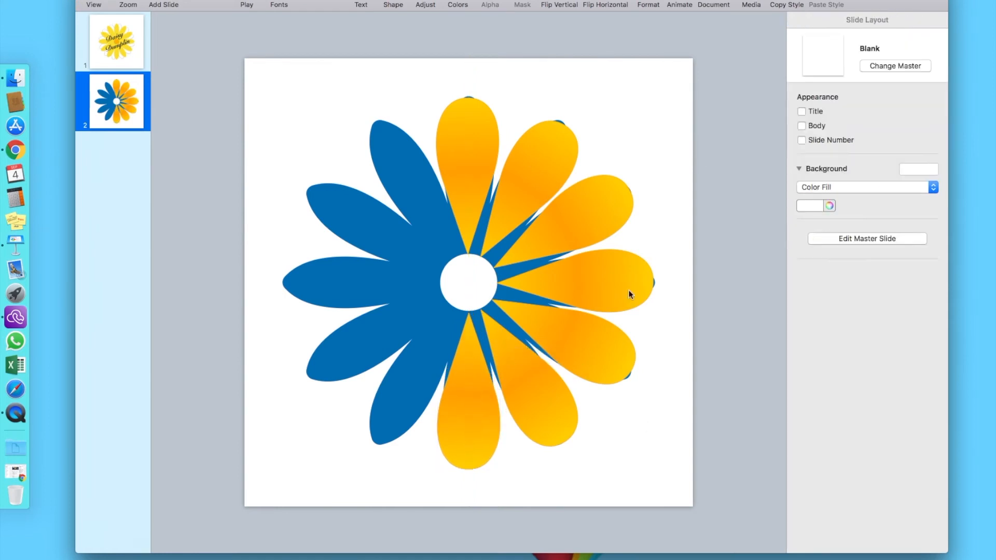
Delete the blue daisy and group the five right-side petals, leaving out the top and bottom ones.
{"action": "left_click", "coordinate": [411, 211]}
{"action": "key", "text": "Delete"}
{"action": "left_click_drag", "start_coordinate": [534, 113], "coordinate": [552, 378]}
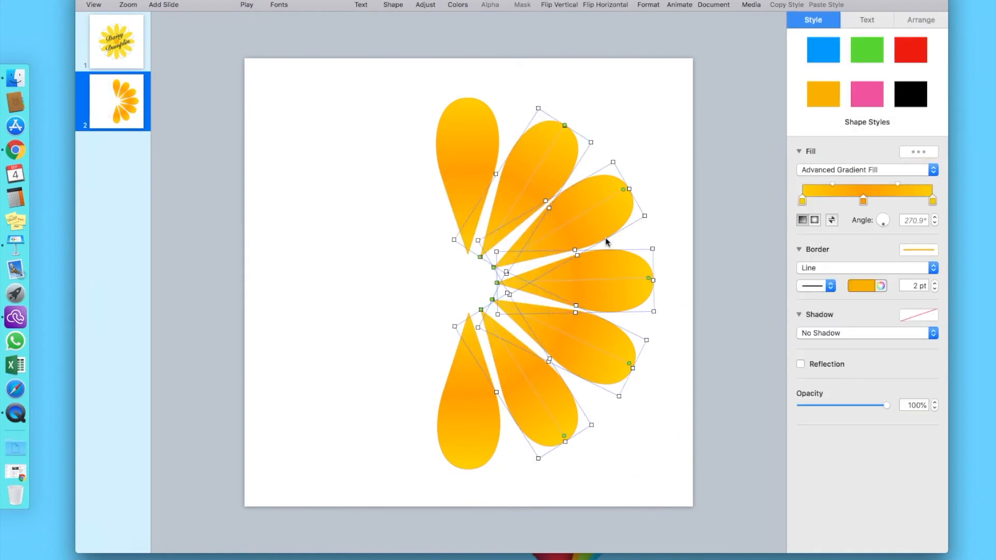
{"action": "right_click", "coordinate": [607, 242]}
{"action": "left_click", "coordinate": [615, 256]}
Duplicate the five-petal group, flip the copy horizontally and place it on the left side at X 128 pt, Y 168 pt.
{"action": "right_click", "coordinate": [592, 224]}
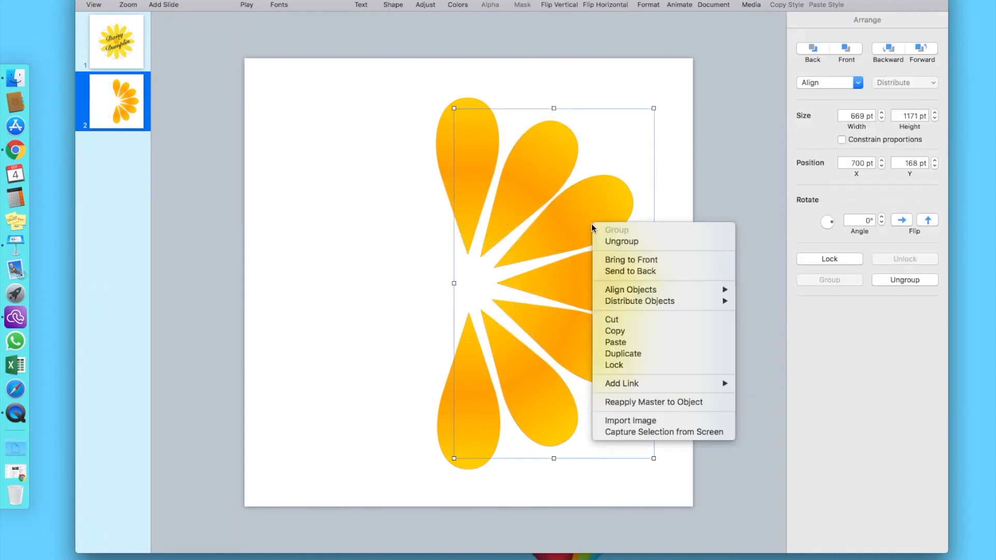
{"action": "left_click", "coordinate": [644, 353]}
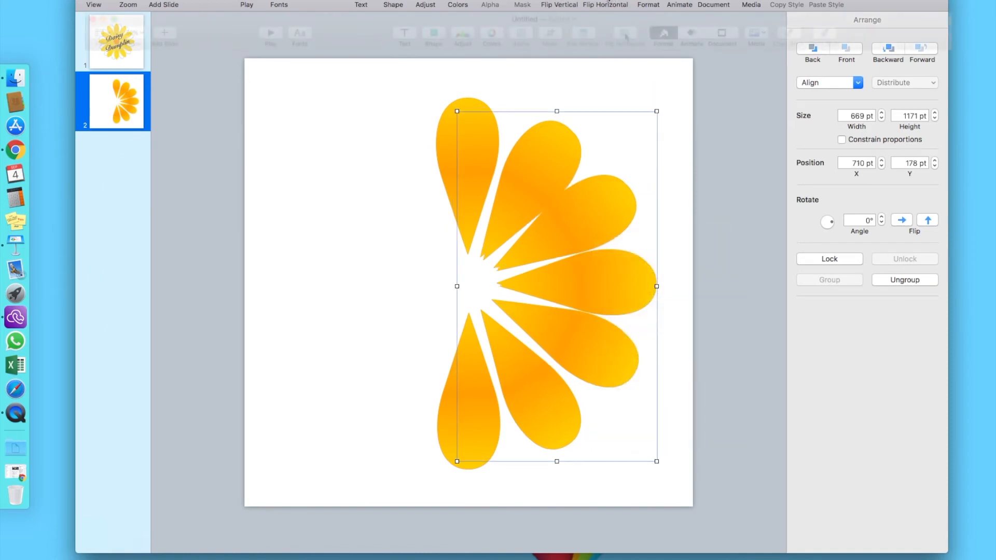
{"action": "left_click", "coordinate": [625, 34]}
{"action": "left_click_drag", "start_coordinate": [585, 199], "coordinate": [403, 183]}
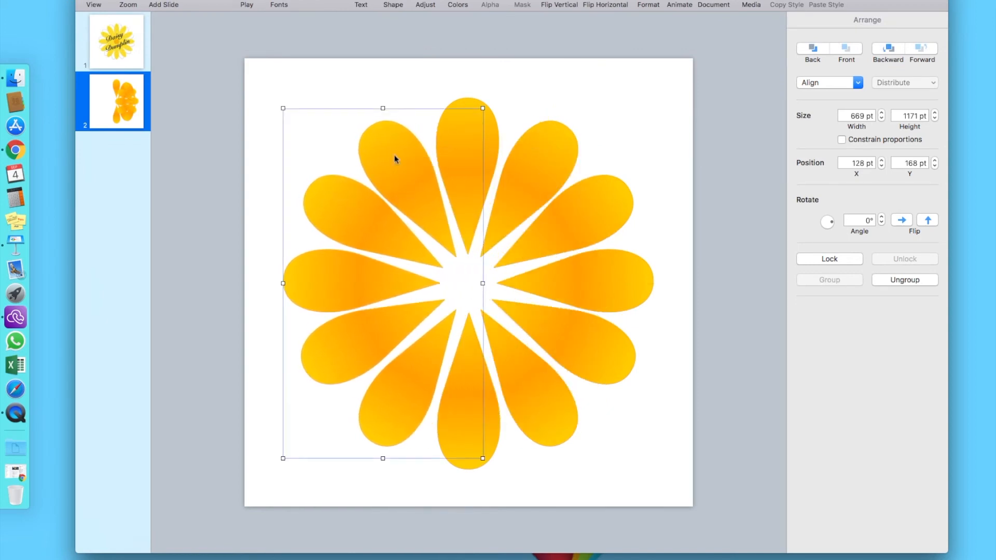
Select both petal groups with the top and bottom petals and group them into one flower.
{"action": "left_click", "coordinate": [349, 91]}
{"action": "left_click_drag", "start_coordinate": [349, 91], "coordinate": [581, 339]}
{"action": "right_click", "coordinate": [559, 285]}
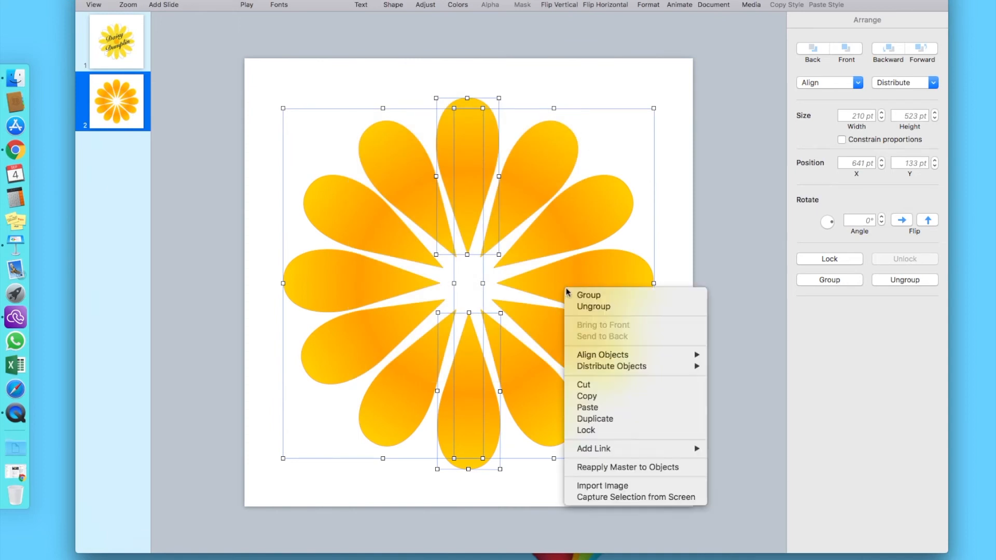
{"action": "left_click", "coordinate": [583, 291]}
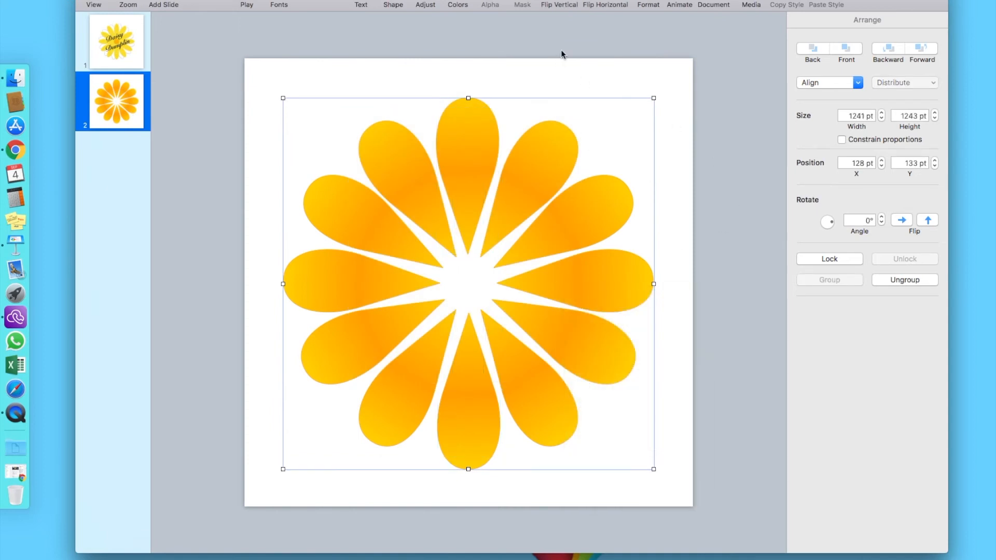
Insert a Basic circle in the flower's centre and enlarge it from its centre until it meets the petal points.
{"action": "left_click", "coordinate": [393, 4]}
{"action": "left_click", "coordinate": [481, 87]}
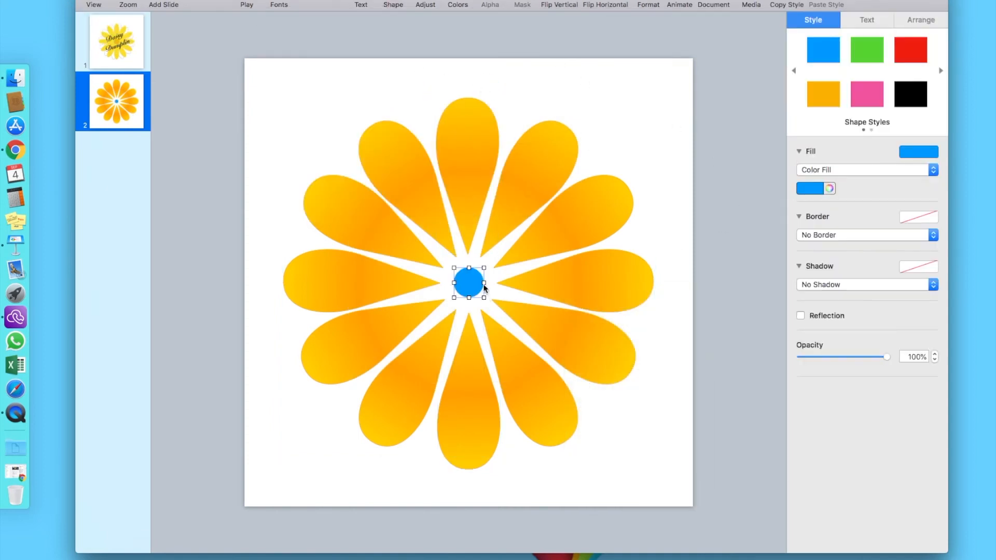
{"action": "mouse_move", "coordinate": [484, 266]}
{"action": "left_mouse_down"}
{"action": "mouse_move", "coordinate": [518, 236]}
{"action": "mouse_move", "coordinate": [476, 274]}
{"action": "left_mouse_up"}
Fill the centre circle with a Gradient Fill of yellow-orange and golden yellow, and select the petal group.
{"action": "left_click", "coordinate": [817, 189]}
{"action": "left_click", "coordinate": [822, 237]}
{"action": "left_click", "coordinate": [816, 169]}
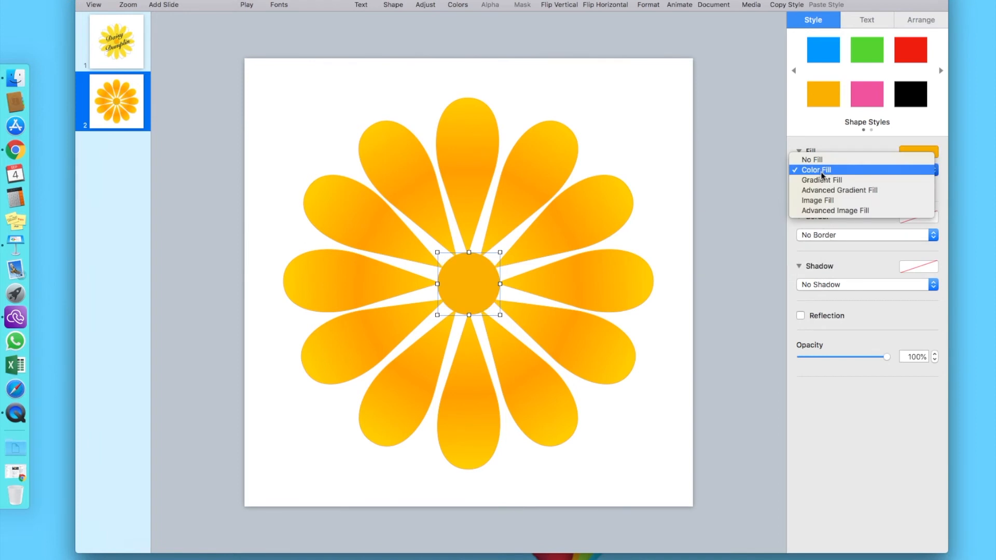
{"action": "left_click", "coordinate": [817, 178]}
{"action": "left_click", "coordinate": [818, 188]}
{"action": "left_click", "coordinate": [818, 229]}
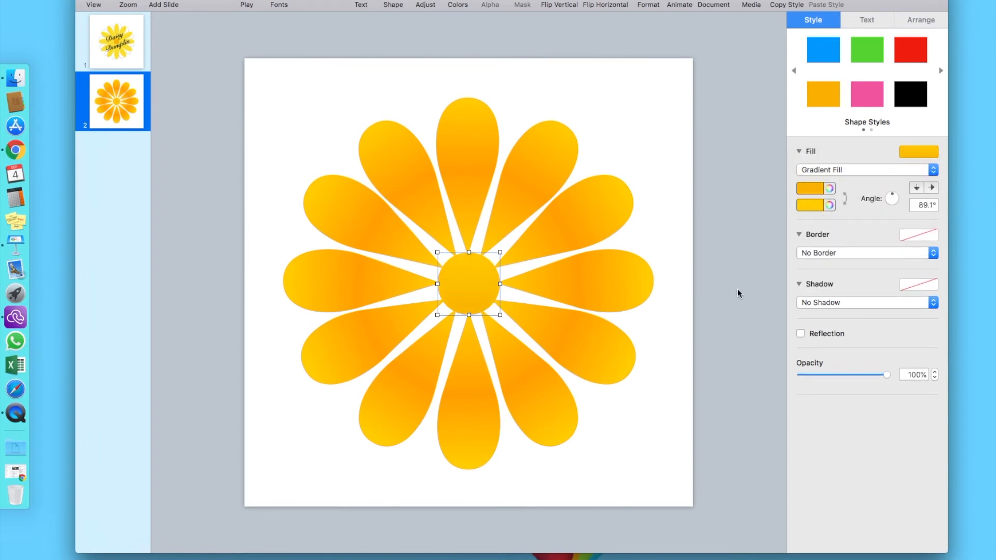
{"action": "left_click", "coordinate": [717, 278]}
{"action": "left_click", "coordinate": [587, 226]}
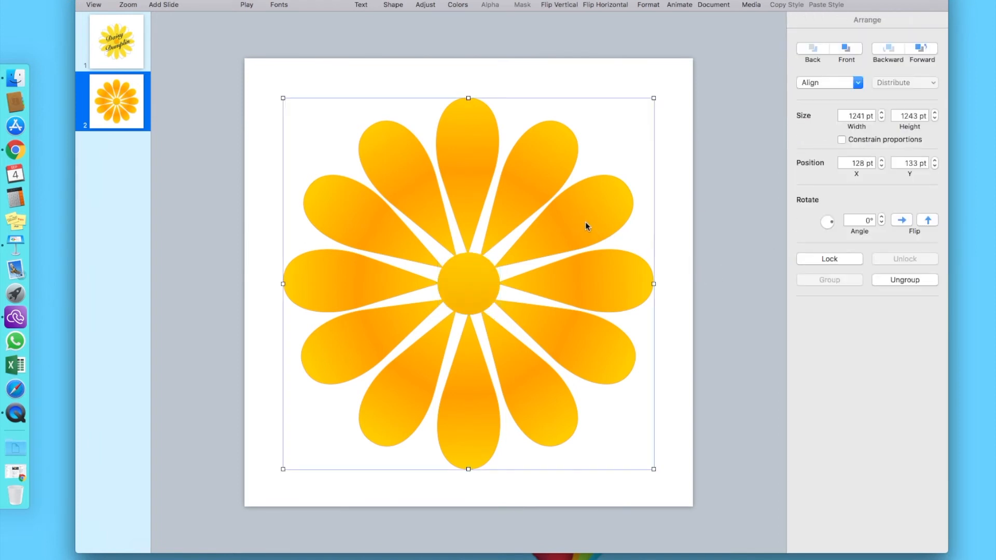
Duplicate the petal group, park the original and centre circle beyond the slide's upper-left corner, and place the copy at X 260 pt, Y 261 pt.
{"action": "right_click", "coordinate": [586, 225]}
{"action": "left_click", "coordinate": [635, 351]}
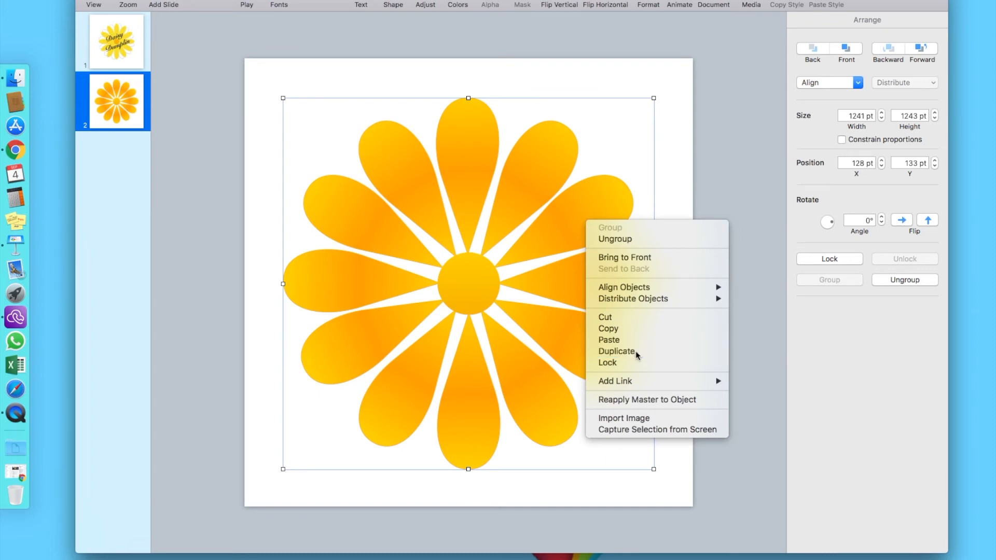
{"action": "left_click_drag", "start_coordinate": [582, 271], "coordinate": [631, 244]}
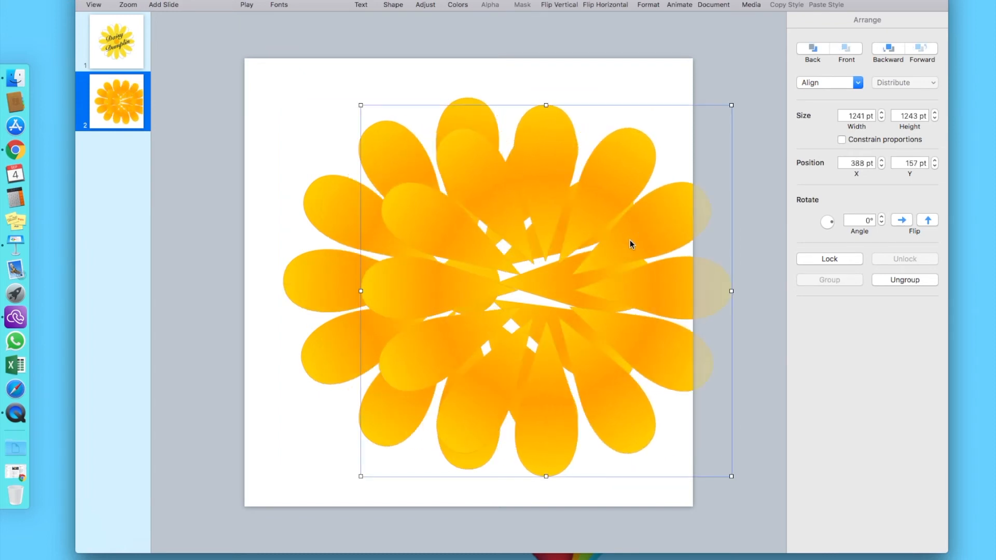
{"action": "left_click_drag", "start_coordinate": [341, 223], "coordinate": [115, 31]}
{"action": "left_click_drag", "start_coordinate": [475, 269], "coordinate": [246, 100]}
{"action": "left_click_drag", "start_coordinate": [540, 208], "coordinate": [507, 231]}
Ungroup the duplicated flower, move the original group farther off the slide, and select all the ungrouped petals.
{"action": "right_click", "coordinate": [507, 231]}
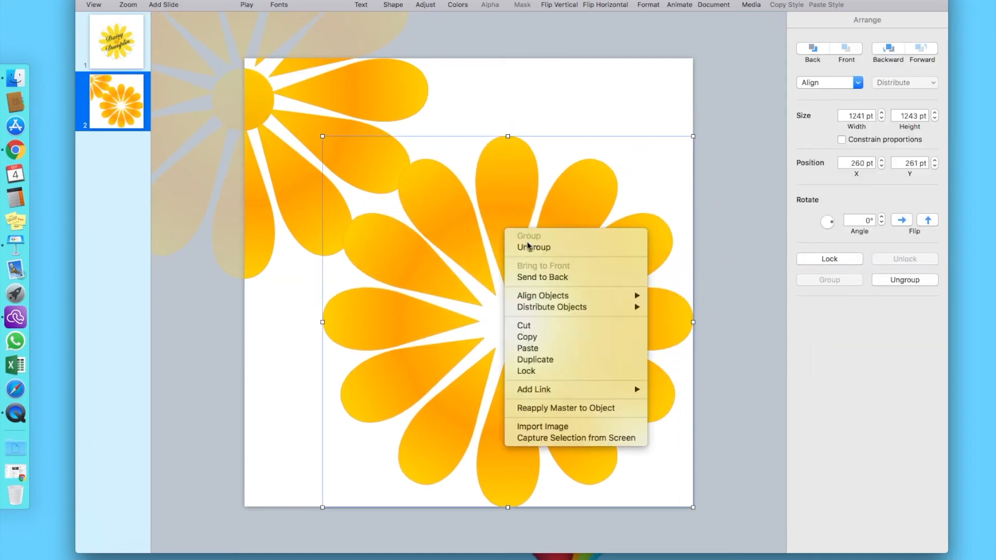
{"action": "left_click", "coordinate": [526, 247]}
{"action": "left_click", "coordinate": [301, 320]}
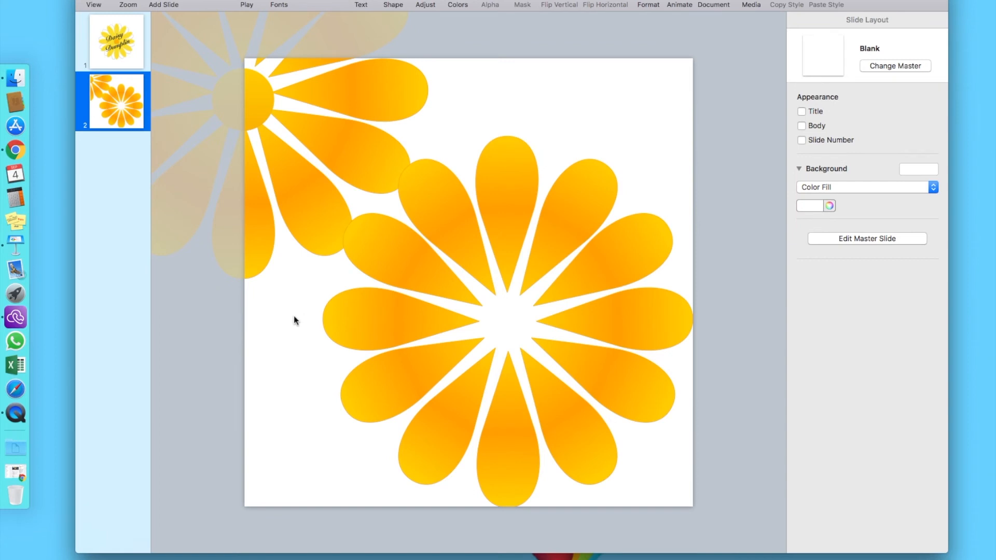
{"action": "left_click_drag", "start_coordinate": [356, 165], "coordinate": [259, 58]}
{"action": "left_click_drag", "start_coordinate": [272, 197], "coordinate": [618, 467]}
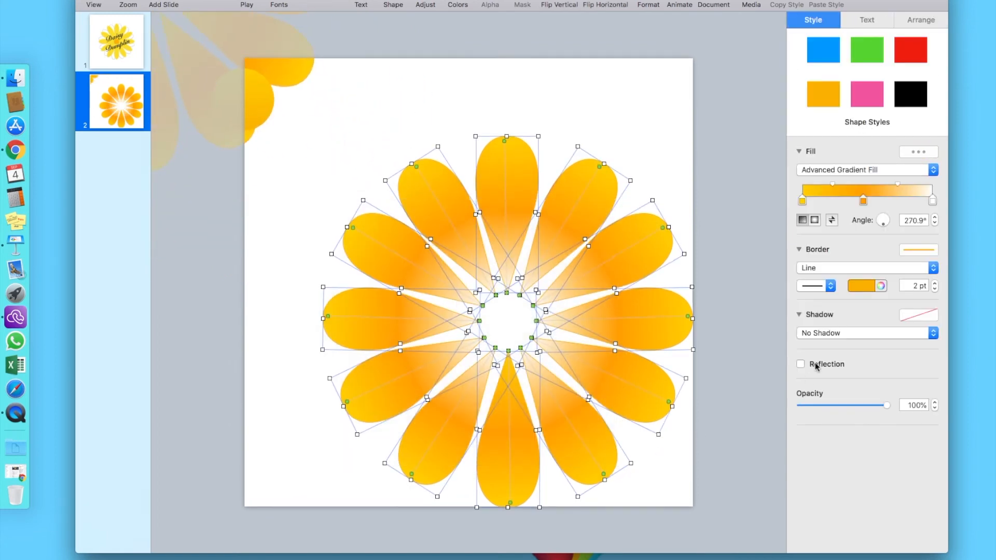
Set the petals' outer gradient stop to FFCC00 and the middle stop to white FFFFFF, placing the middle stop close to the outer one.
{"action": "double_click", "coordinate": [802, 201]}
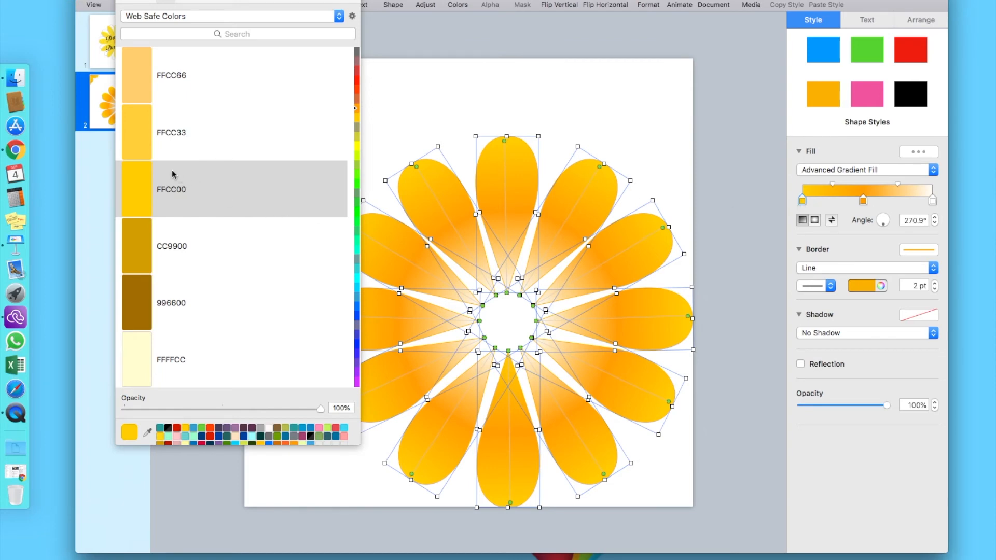
{"action": "left_click", "coordinate": [127, 188]}
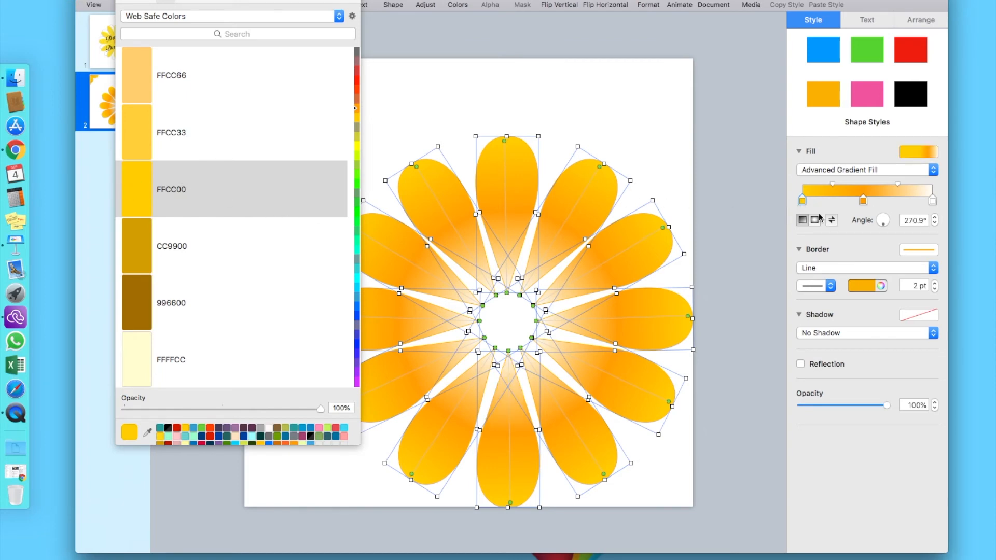
{"action": "left_click", "coordinate": [863, 201]}
{"action": "scroll", "coordinate": [166, 187], "scroll_direction": "down", "scroll_amount": 10}
{"action": "left_click", "coordinate": [137, 78]}
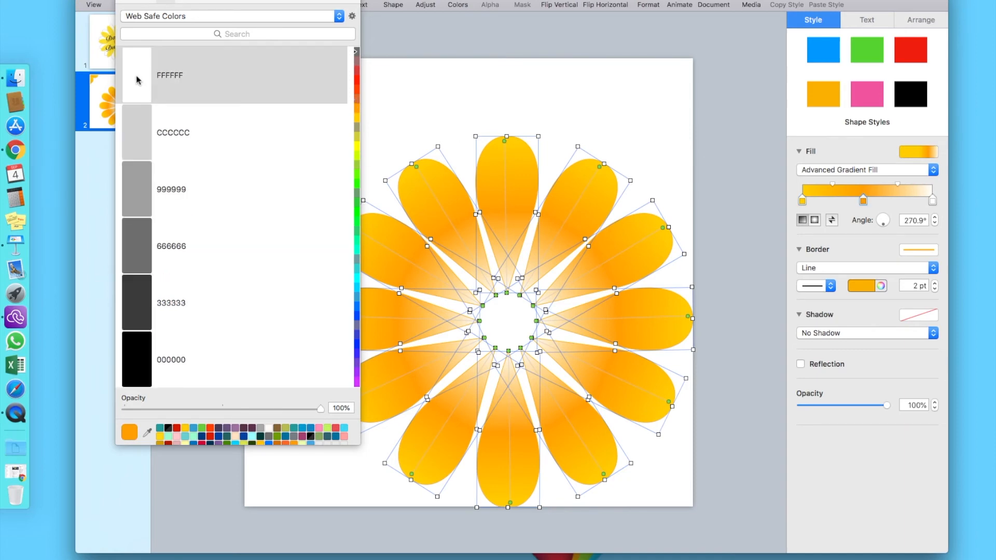
{"action": "left_click_drag", "start_coordinate": [827, 203], "coordinate": [818, 201]}
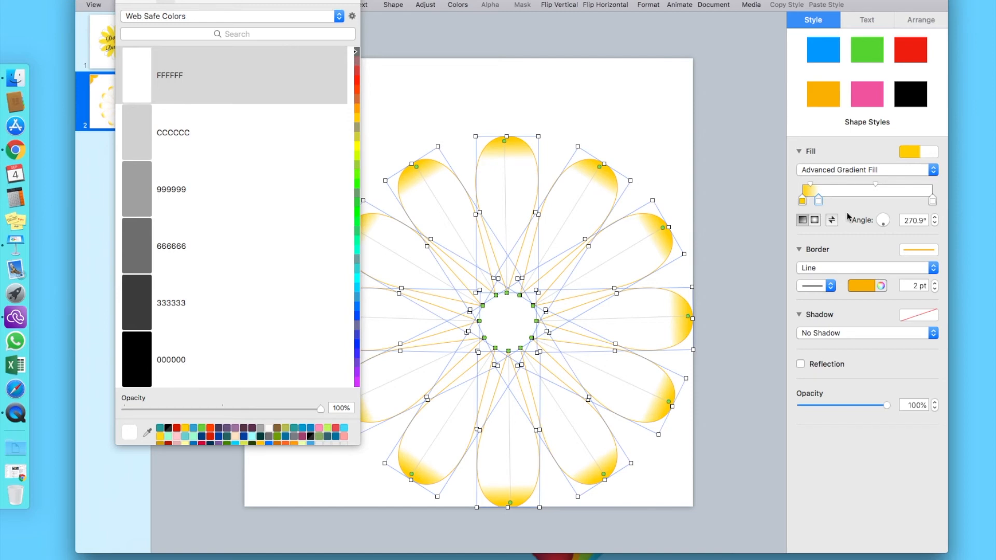
Recolour the petals' middle gradient stop to pale yellow FFFFCC at a 270° angle with a 1 pt golden border.
{"action": "left_click", "coordinate": [802, 223]}
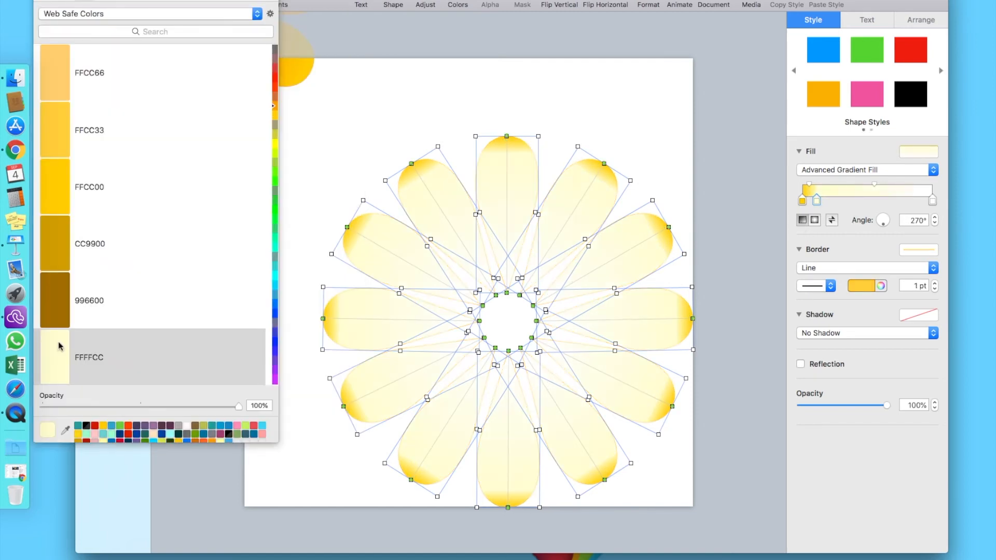
{"action": "left_click", "coordinate": [47, 1]}
{"action": "left_click", "coordinate": [286, 226]}
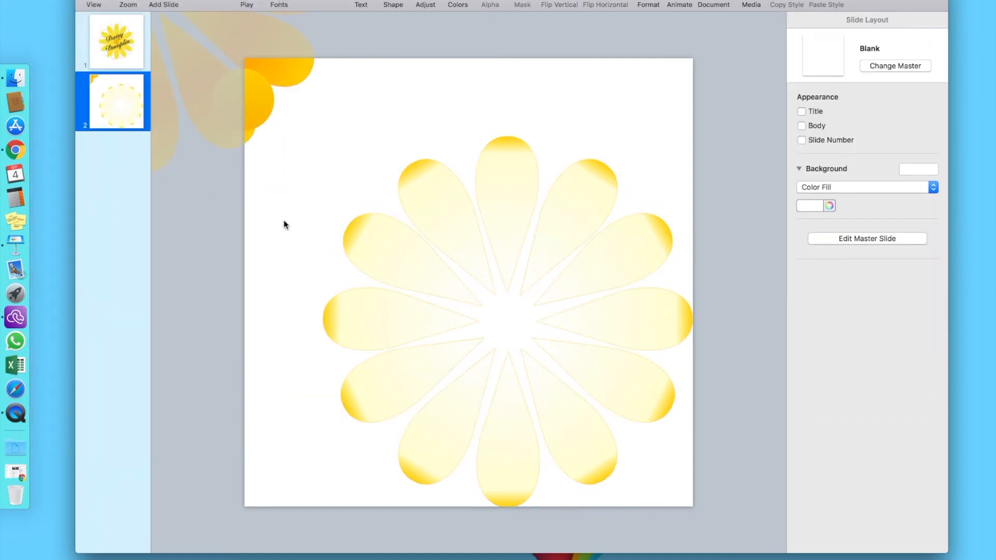
Select all the pale petals, group them and centre the group on the slide at X 129 pt, Y 128 pt.
{"action": "left_click_drag", "start_coordinate": [292, 117], "coordinate": [665, 476]}
{"action": "right_click", "coordinate": [597, 332]}
{"action": "left_click", "coordinate": [615, 337]}
{"action": "left_click_drag", "start_coordinate": [574, 327], "coordinate": [535, 284]}
Move the orange petal group behind the pale flower and rotate it slightly so its petals fill the gaps.
{"action": "left_click", "coordinate": [281, 77]}
{"action": "left_click_drag", "start_coordinate": [282, 77], "coordinate": [599, 374]}
{"action": "left_click_drag", "start_coordinate": [648, 285], "coordinate": [635, 241]}
Bring the centre circle to the front and place it in the middle of the layered flower.
{"action": "right_click", "coordinate": [260, 112]}
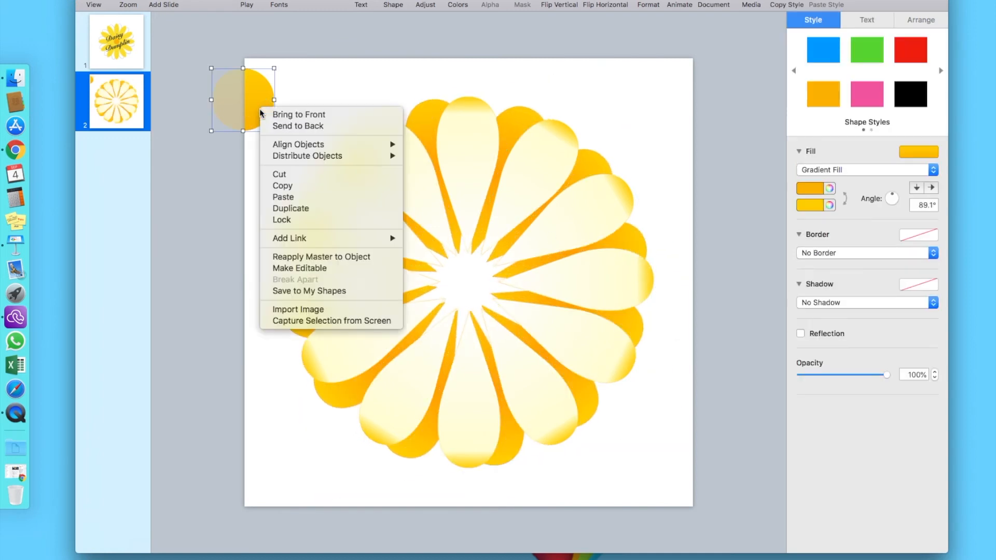
{"action": "left_click", "coordinate": [275, 115]}
{"action": "left_click_drag", "start_coordinate": [256, 100], "coordinate": [475, 287]}
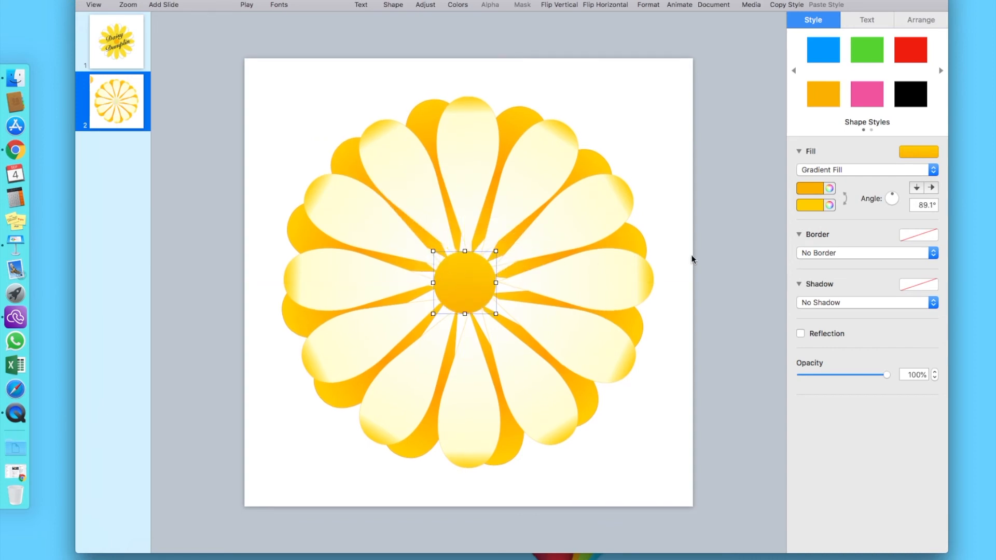
{"action": "left_click", "coordinate": [720, 274]}
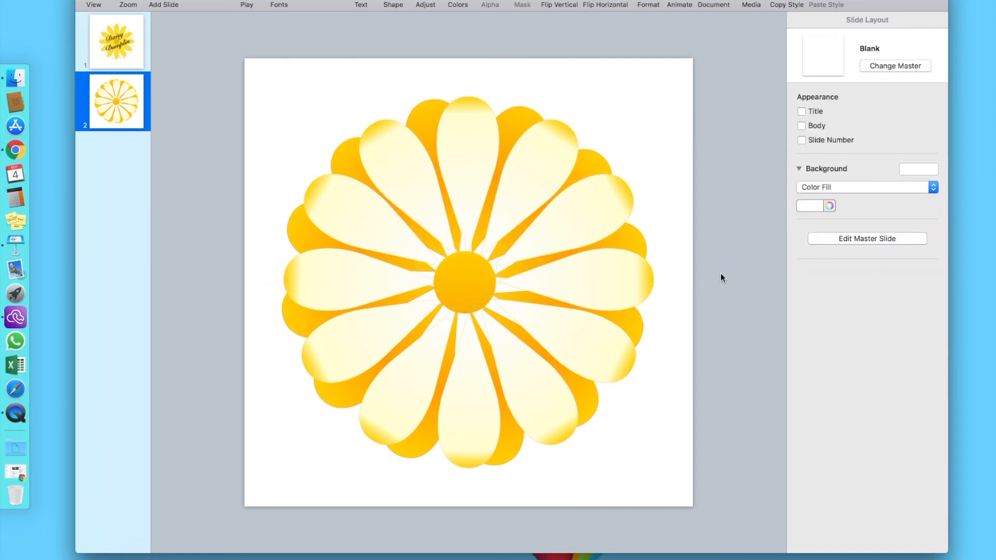
Send the pale petal group to the back, behind the orange petals.
{"action": "left_click", "coordinate": [469, 145]}
{"action": "right_click", "coordinate": [469, 145]}
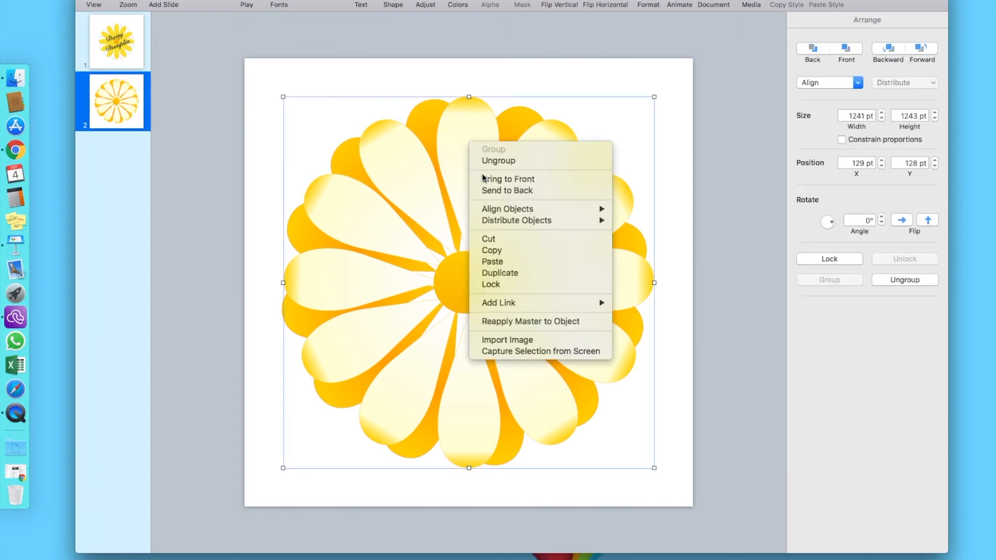
{"action": "left_click", "coordinate": [482, 190]}
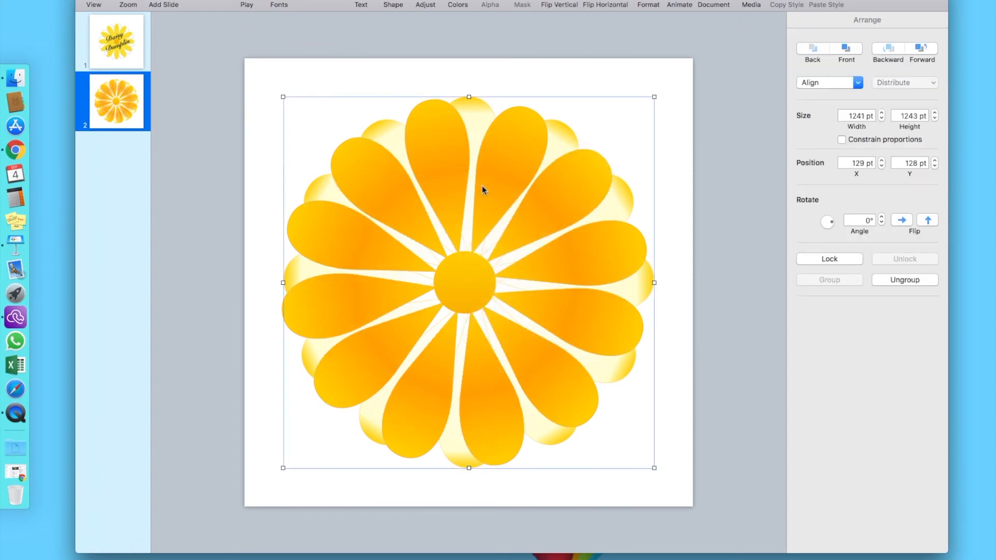
{"action": "left_click", "coordinate": [716, 199]}
Ungroup the pale petals, shift their middle gradient stop slightly inward to widen the yellow tips, and group them again.
{"action": "left_click", "coordinate": [486, 125]}
{"action": "left_click", "coordinate": [485, 124]}
{"action": "left_click", "coordinate": [817, 201]}
{"action": "mouse_move", "coordinate": [817, 202]}
{"action": "left_mouse_down"}
{"action": "mouse_move", "coordinate": [846, 201]}
{"action": "mouse_move", "coordinate": [824, 205]}
{"action": "left_mouse_up"}
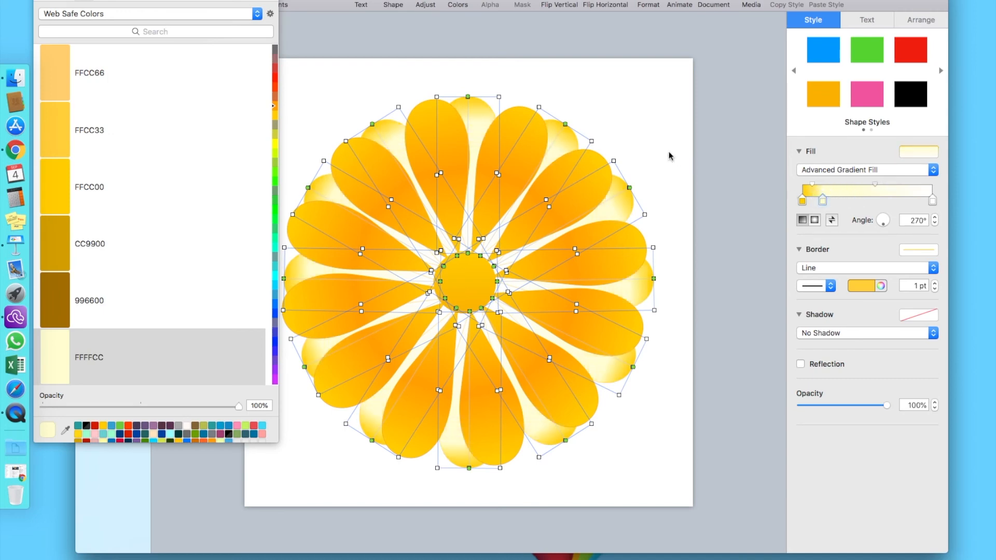
{"action": "right_click", "coordinate": [554, 127]}
{"action": "left_click", "coordinate": [570, 136]}
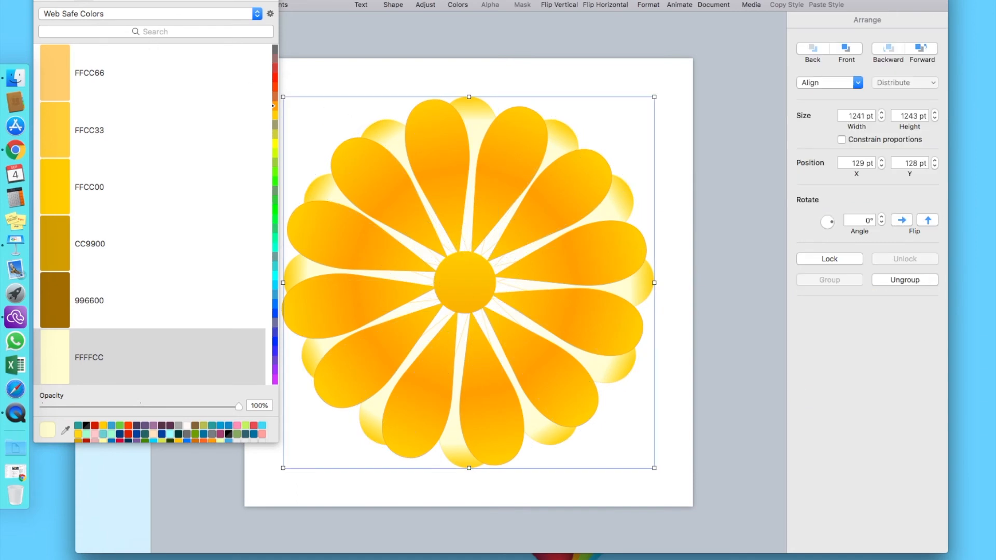
{"action": "left_click", "coordinate": [40, 0]}
{"action": "left_click", "coordinate": [703, 193]}
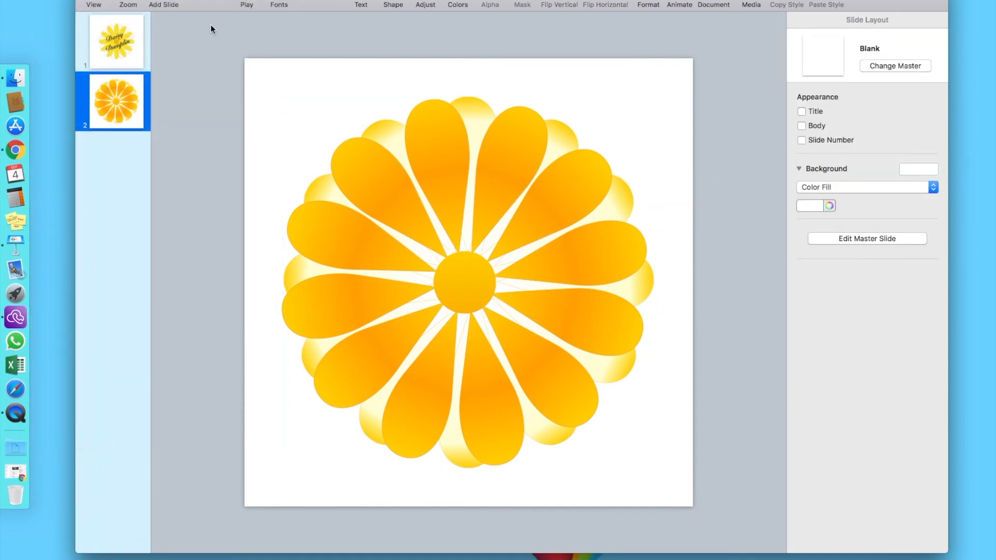
Copy the Daisy Dumplin title from slide 1 and paste it over the flower on slide 2.
{"action": "left_click", "coordinate": [121, 51]}
{"action": "left_click", "coordinate": [453, 245]}
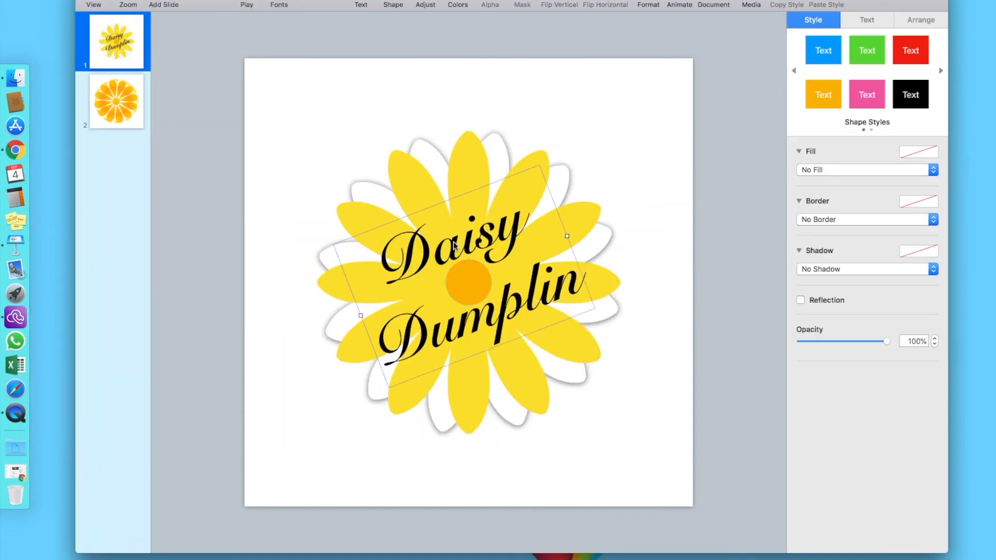
{"action": "right_click", "coordinate": [453, 245]}
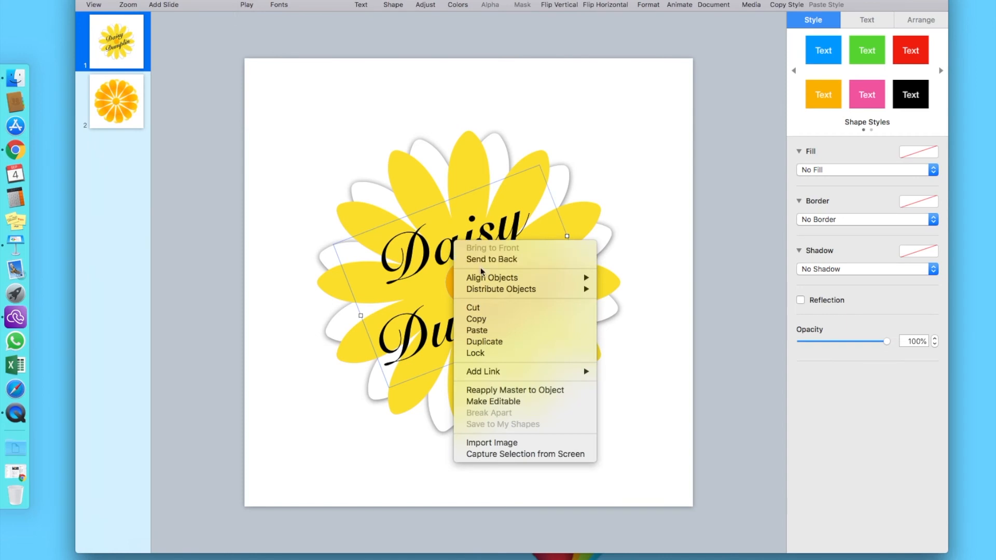
{"action": "left_click", "coordinate": [475, 320]}
{"action": "left_click", "coordinate": [139, 125]}
{"action": "right_click", "coordinate": [267, 140]}
{"action": "left_click", "coordinate": [282, 166]}
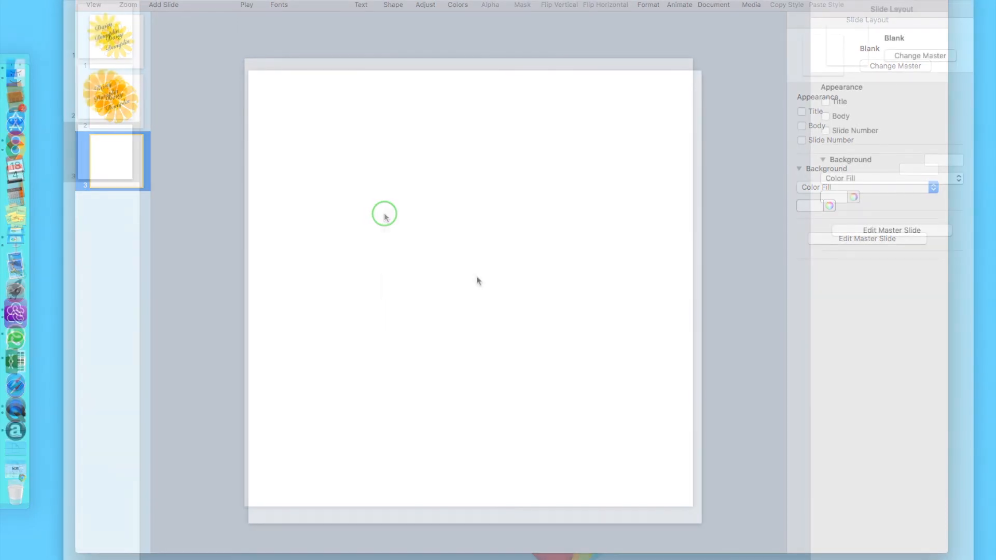
Paste the golden centre circle onto the blank slide 3 and position it in the slide's centre.
{"action": "right_click", "coordinate": [477, 276]}
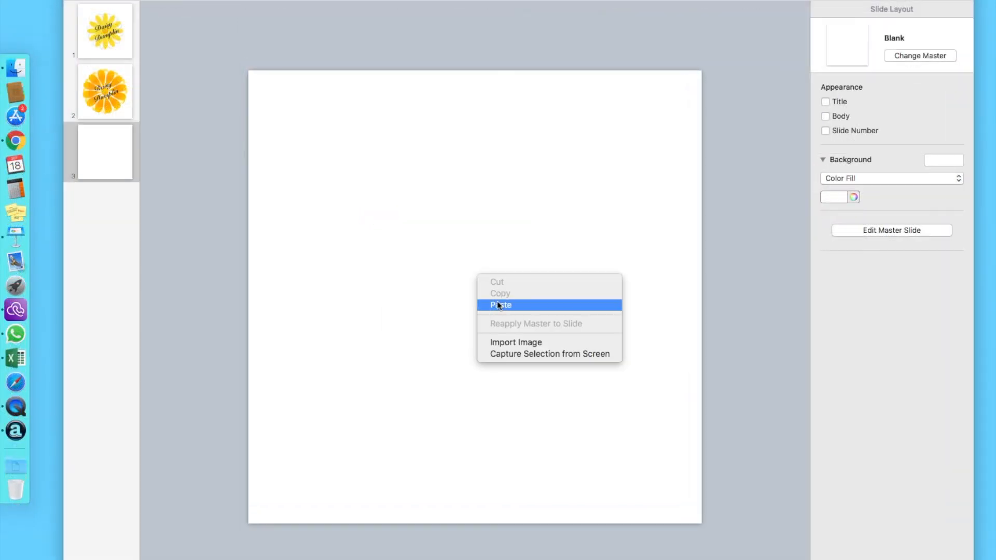
{"action": "left_click", "coordinate": [497, 305]}
{"action": "left_click", "coordinate": [473, 299]}
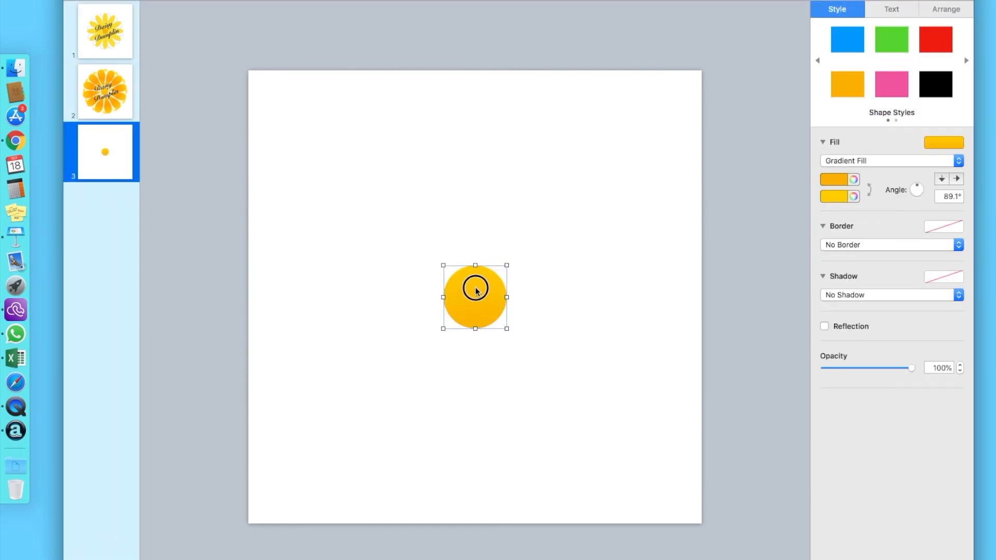
{"action": "mouse_move", "coordinate": [487, 289]}
{"action": "left_mouse_down"}
{"action": "mouse_move", "coordinate": [481, 281]}
{"action": "mouse_move", "coordinate": [475, 294]}
{"action": "left_mouse_up"}
Copy one orange gradient petal from the flower on slide 2 and paste it above the circle on slide 3.
{"action": "left_click", "coordinate": [98, 103]}
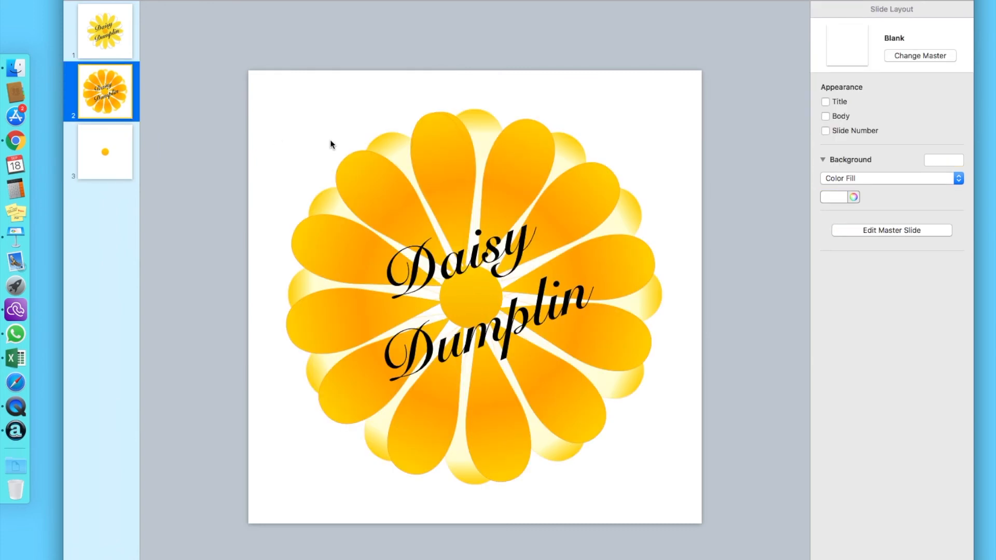
{"action": "left_click", "coordinate": [437, 156]}
{"action": "right_click", "coordinate": [436, 155]}
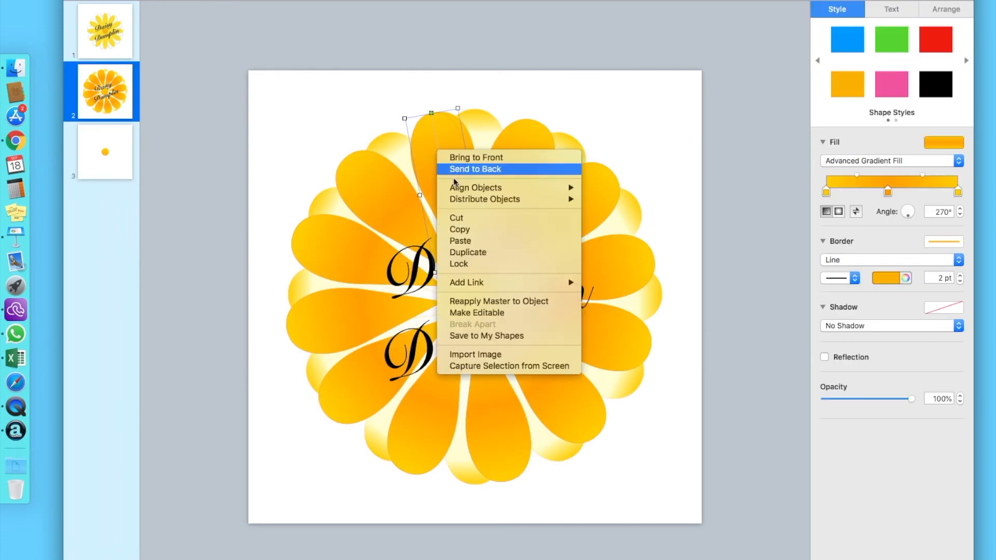
{"action": "left_click", "coordinate": [460, 229]}
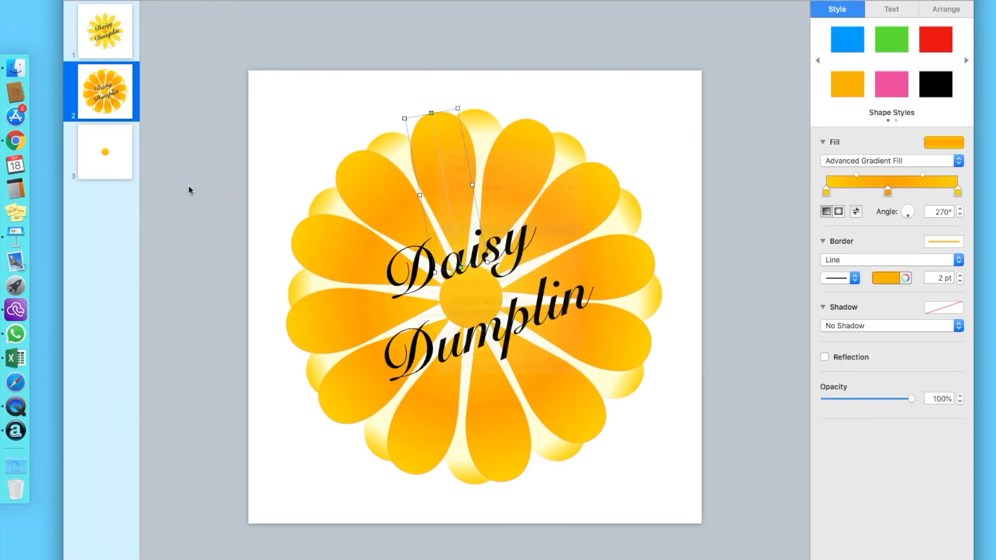
{"action": "left_click", "coordinate": [109, 173]}
{"action": "right_click", "coordinate": [406, 168]}
{"action": "left_click", "coordinate": [417, 195]}
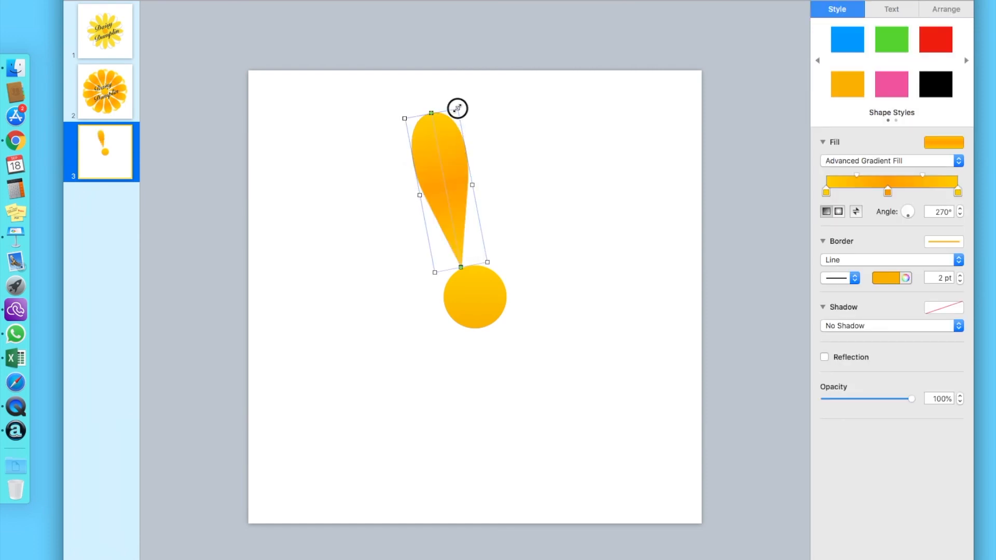
{"action": "left_click_drag", "start_coordinate": [458, 107], "coordinate": [457, 108]}
Duplicate the petal, rotate the copy clockwise and place it beside the first with its point at the circle.
{"action": "right_click", "coordinate": [439, 160]}
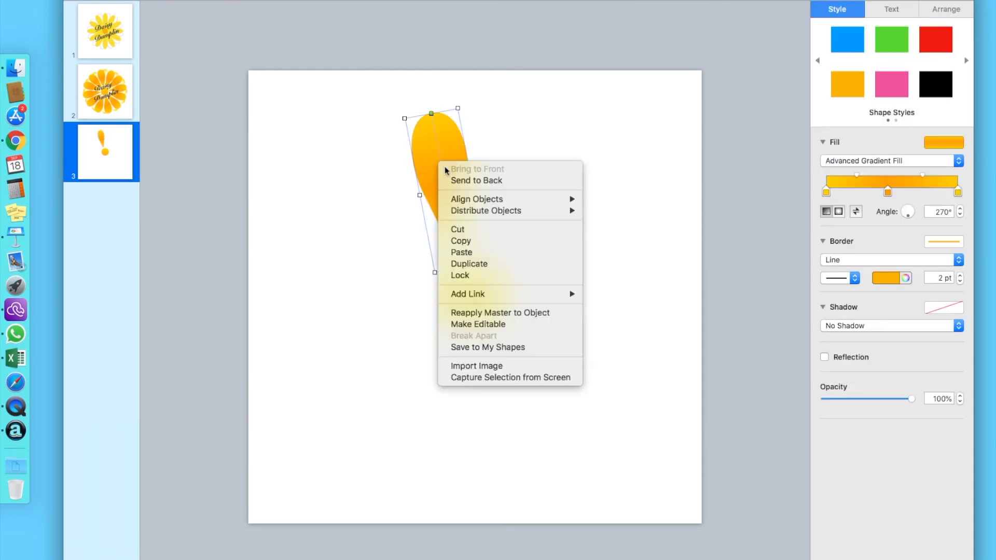
{"action": "left_click", "coordinate": [470, 264]}
{"action": "left_click_drag", "start_coordinate": [443, 184], "coordinate": [466, 166]}
{"action": "left_click_drag", "start_coordinate": [485, 107], "coordinate": [503, 123]}
{"action": "left_click_drag", "start_coordinate": [473, 158], "coordinate": [495, 162]}
{"action": "left_click_drag", "start_coordinate": [530, 114], "coordinate": [540, 118]}
Duplicate the petal again and arrange rotated copies clockwise around the circle's right side down to the bottom.
{"action": "right_click", "coordinate": [499, 160]}
{"action": "left_click", "coordinate": [551, 262]}
{"action": "left_click_drag", "start_coordinate": [507, 178], "coordinate": [552, 193]}
{"action": "left_click_drag", "start_coordinate": [585, 147], "coordinate": [604, 180]}
{"action": "left_click_drag", "start_coordinate": [564, 197], "coordinate": [555, 193]}
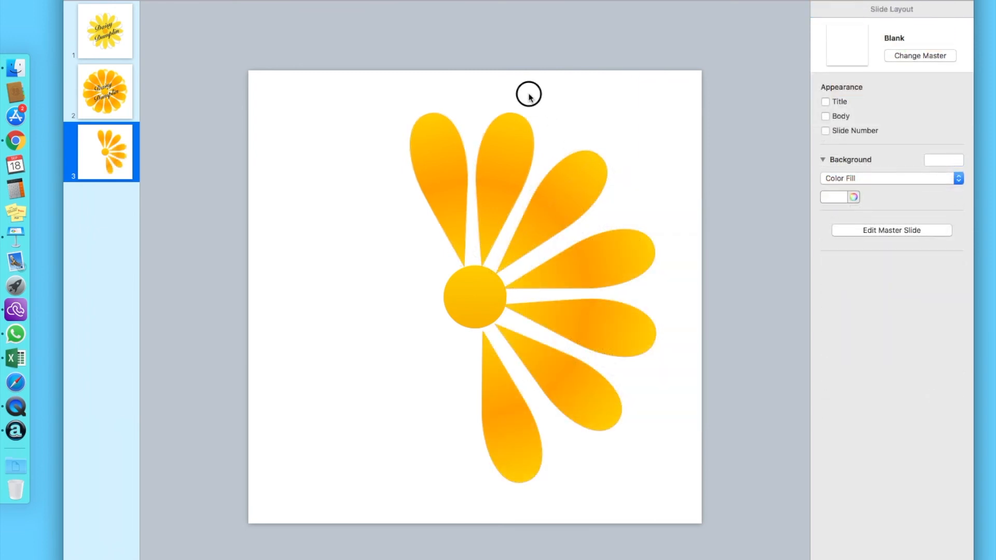
Select the five petals on the circle's right side and group them.
{"action": "left_click_drag", "start_coordinate": [528, 95], "coordinate": [543, 217]}
{"action": "left_click_drag", "start_coordinate": [580, 311], "coordinate": [578, 386]}
{"action": "right_click", "coordinate": [579, 387]}
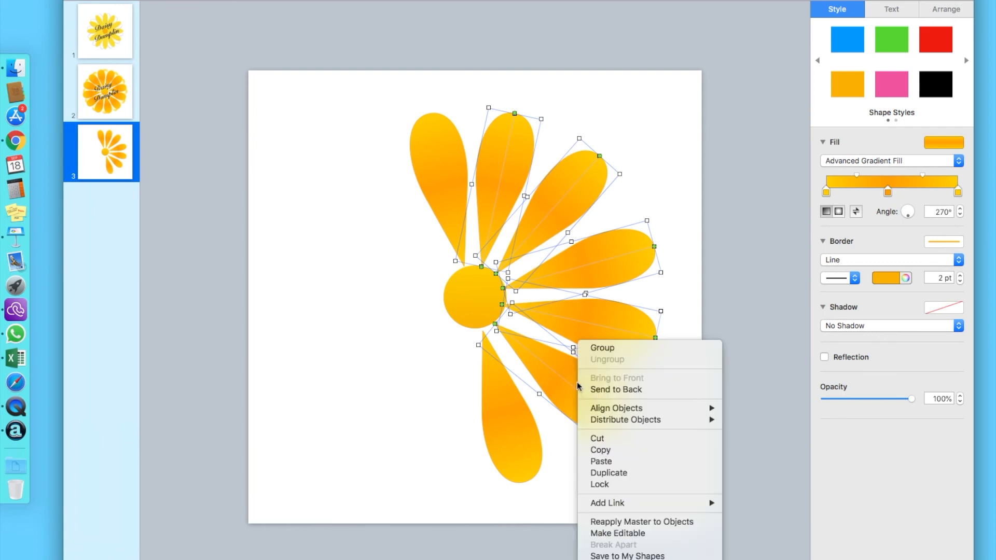
{"action": "left_click", "coordinate": [626, 349]}
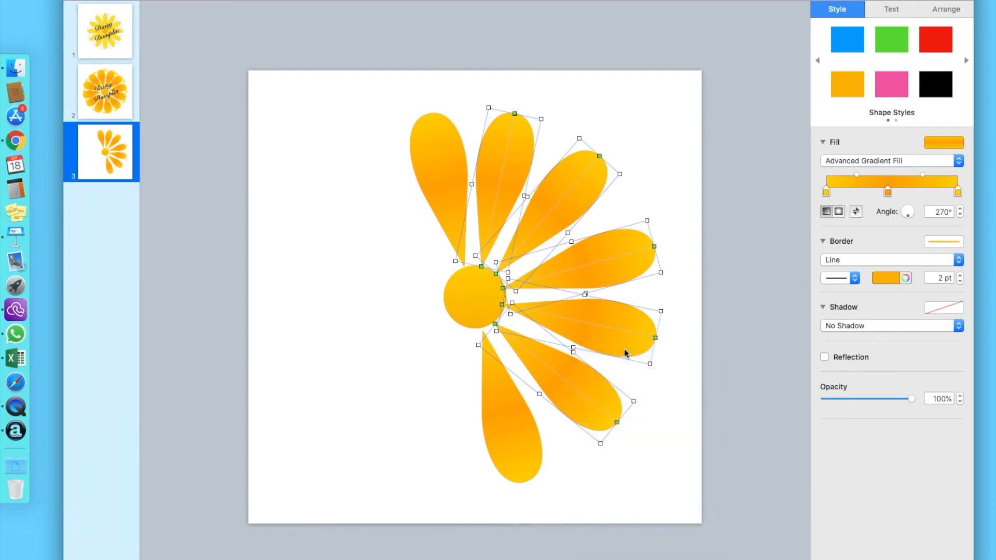
Duplicate the five-petal group, flip the copy horizontally, and rotate and place it to fill the flower's left side.
{"action": "left_click", "coordinate": [581, 23]}
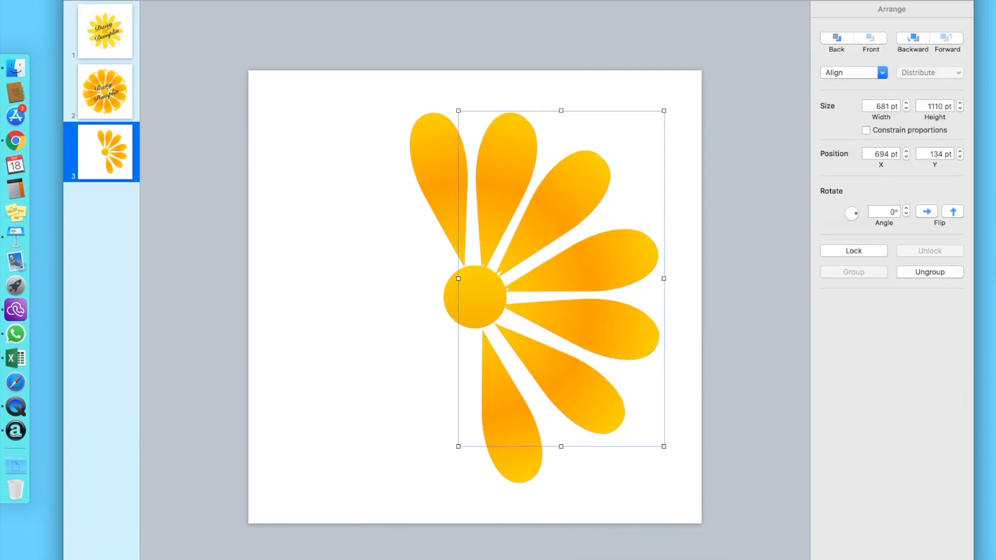
{"action": "left_click", "coordinate": [597, 25]}
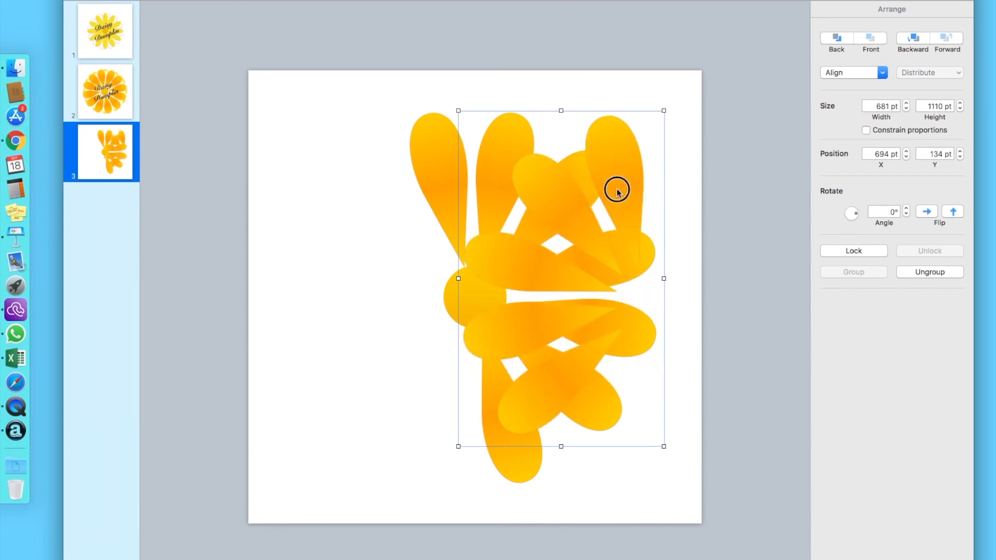
{"action": "left_click_drag", "start_coordinate": [621, 189], "coordinate": [407, 233]}
{"action": "left_click_drag", "start_coordinate": [449, 155], "coordinate": [337, 129]}
{"action": "left_click_drag", "start_coordinate": [345, 220], "coordinate": [390, 222]}
Select the whole flower on slide 3 and ungroup its petal groups into individual petals.
{"action": "left_click", "coordinate": [308, 119]}
{"action": "left_click_drag", "start_coordinate": [289, 100], "coordinate": [635, 485]}
{"action": "right_click", "coordinate": [571, 368]}
{"action": "left_click", "coordinate": [596, 381]}
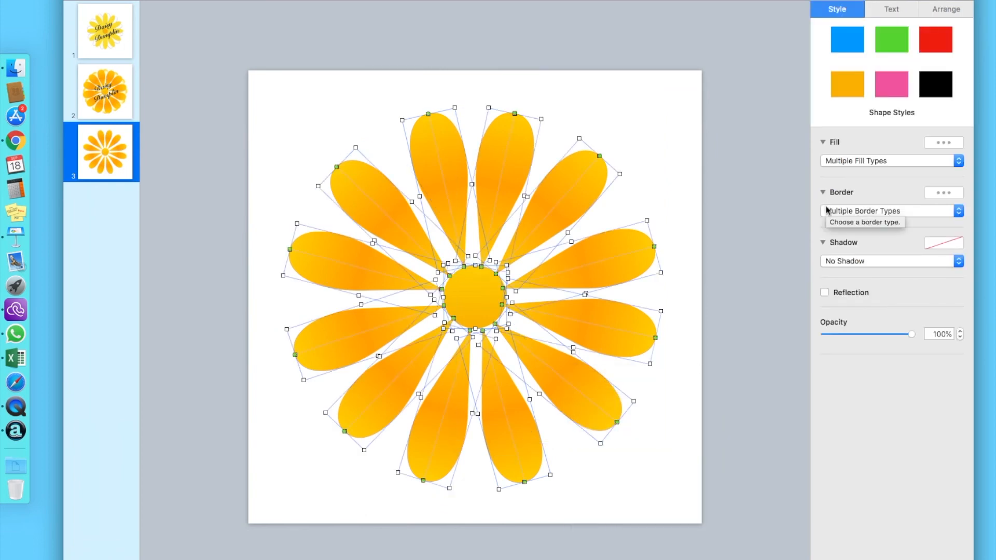
Give the petals and centre a yellow-to-white advanced gradient fill with its midpoint near the yellow end, and a 1 pt orange line border.
{"action": "left_click", "coordinate": [861, 161]}
{"action": "left_click", "coordinate": [862, 197]}
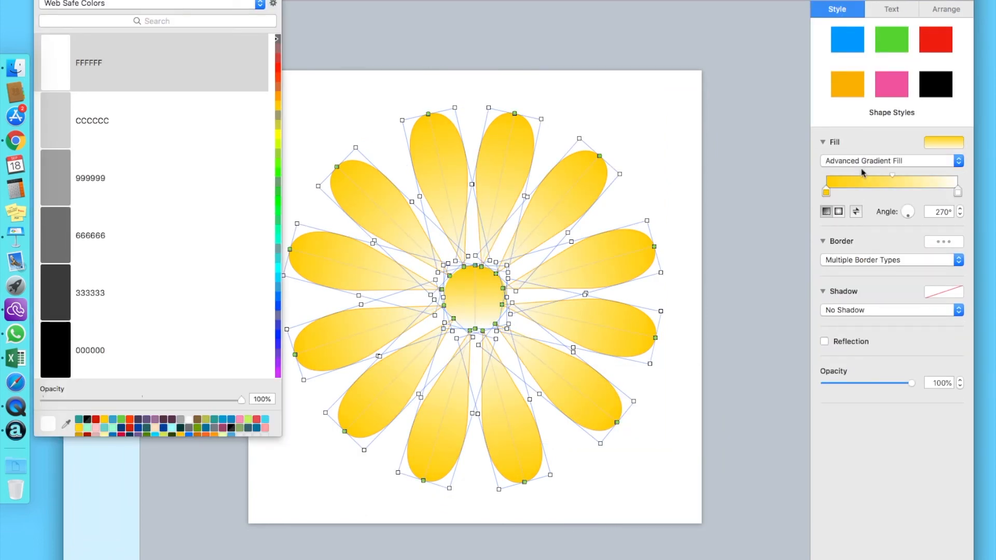
{"action": "left_click_drag", "start_coordinate": [890, 178], "coordinate": [835, 180]}
{"action": "left_click", "coordinate": [889, 260]}
{"action": "left_click", "coordinate": [850, 271]}
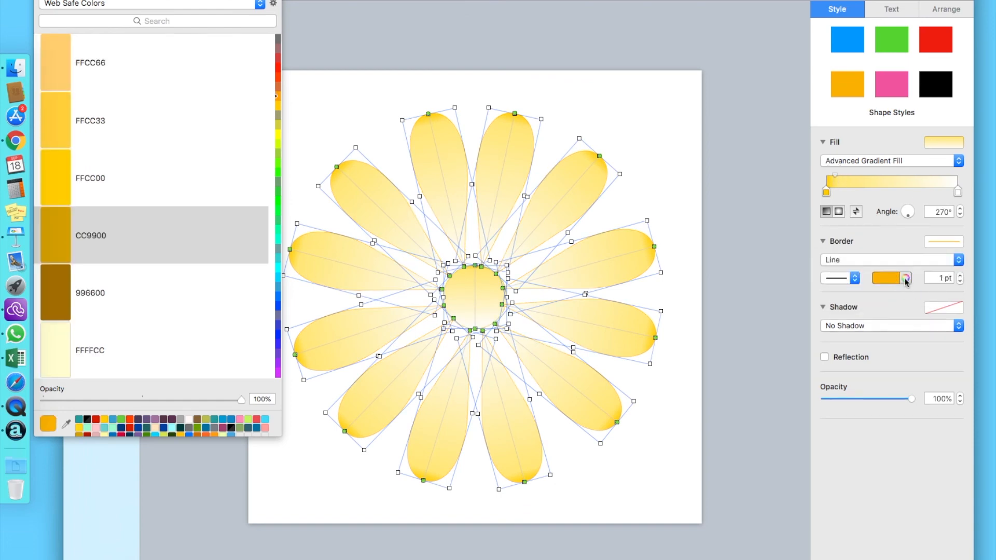
Group all the petals and the centre circle into one flower object and deselect it.
{"action": "right_click", "coordinate": [570, 325]}
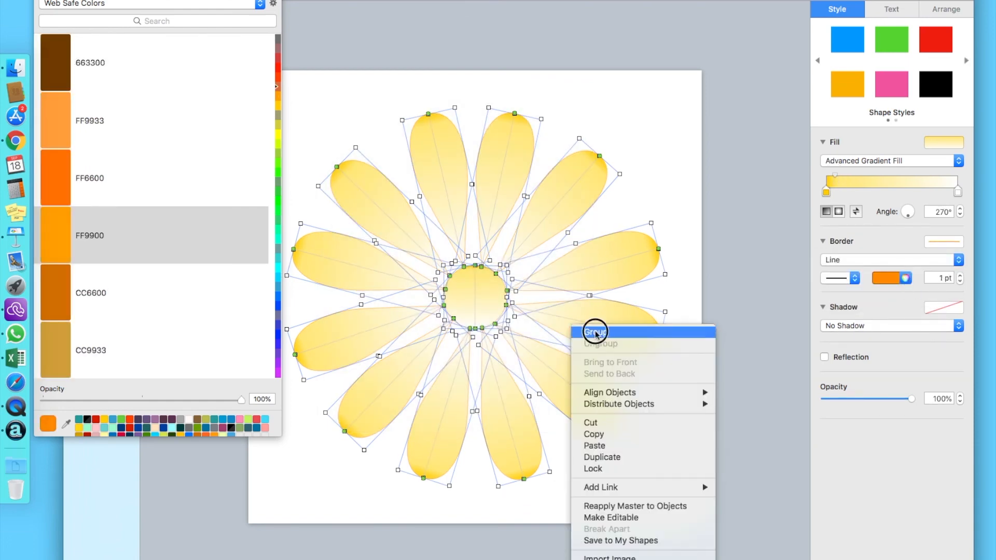
{"action": "left_click", "coordinate": [596, 332]}
{"action": "left_click", "coordinate": [682, 338]}
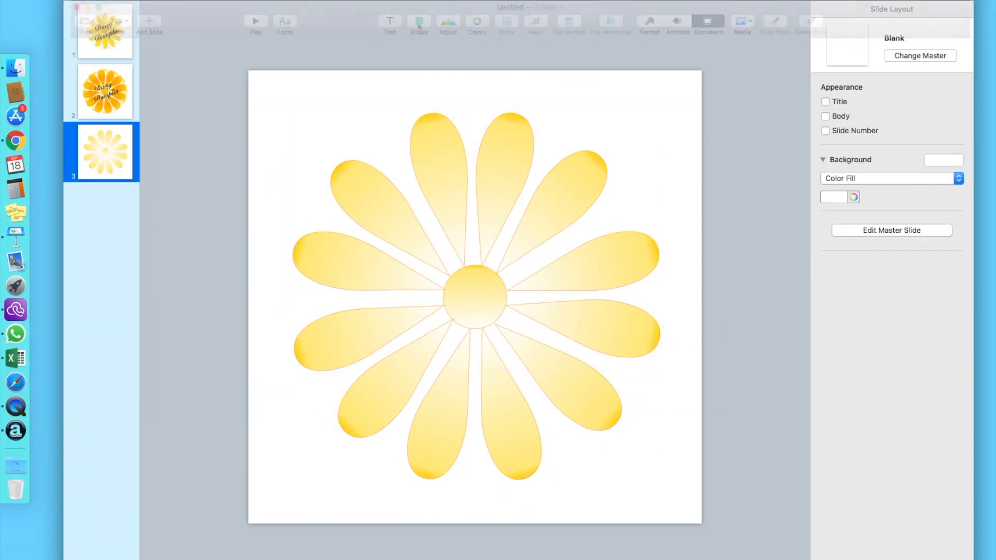
Insert a circle shape over the flower's centre and change its fill type to Gradient Fill.
{"action": "left_click", "coordinate": [419, 23]}
{"action": "left_click", "coordinate": [479, 78]}
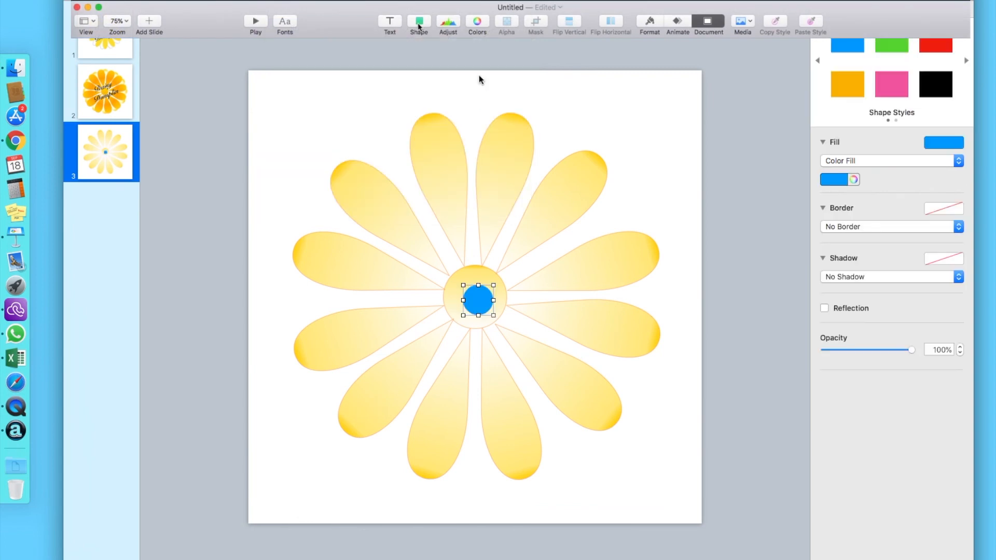
{"action": "left_click", "coordinate": [891, 161]}
{"action": "left_click", "coordinate": [856, 169]}
Set the new circle's gradient colours to orange for the first and yellow for the second.
{"action": "left_click", "coordinate": [845, 179]}
{"action": "left_click", "coordinate": [848, 228]}
{"action": "left_click", "coordinate": [852, 180]}
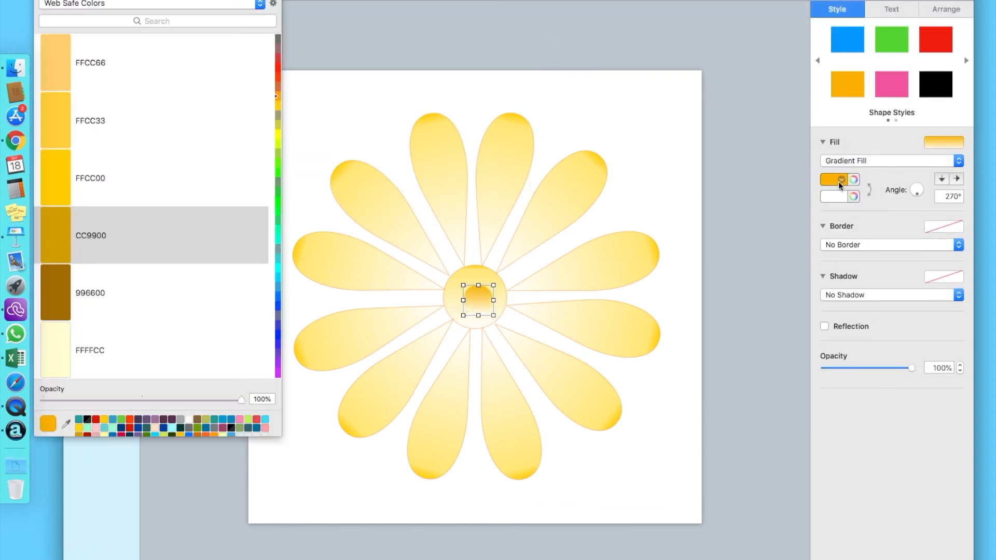
{"action": "left_click", "coordinate": [838, 181]}
{"action": "left_click", "coordinate": [847, 244]}
{"action": "left_click", "coordinate": [852, 180]}
{"action": "left_click", "coordinate": [854, 197]}
{"action": "left_click", "coordinate": [849, 239]}
Convert the circle's fill to an advanced gradient with orange at both ends and a yellow stop in the middle.
{"action": "left_click", "coordinate": [882, 161]}
{"action": "left_click", "coordinate": [876, 171]}
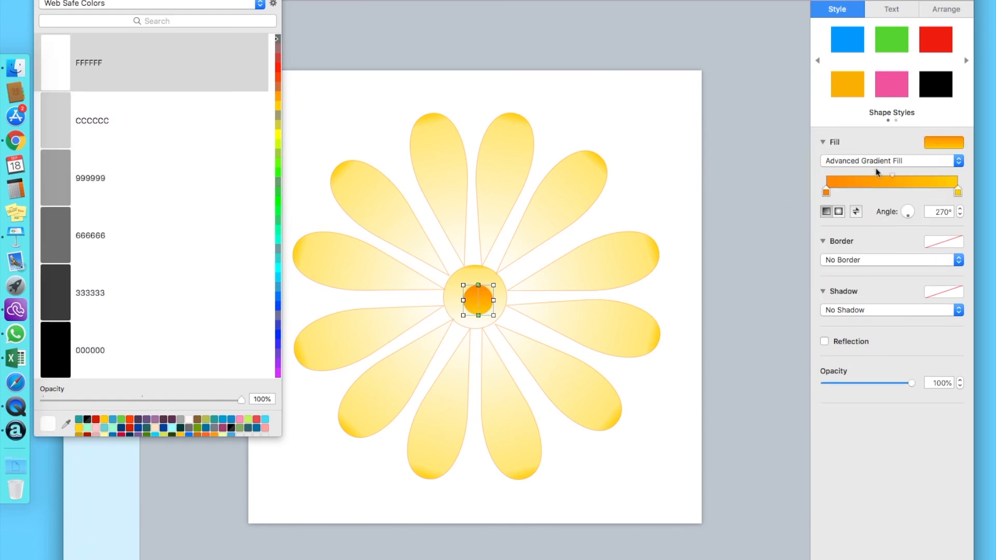
{"action": "left_click", "coordinate": [889, 184]}
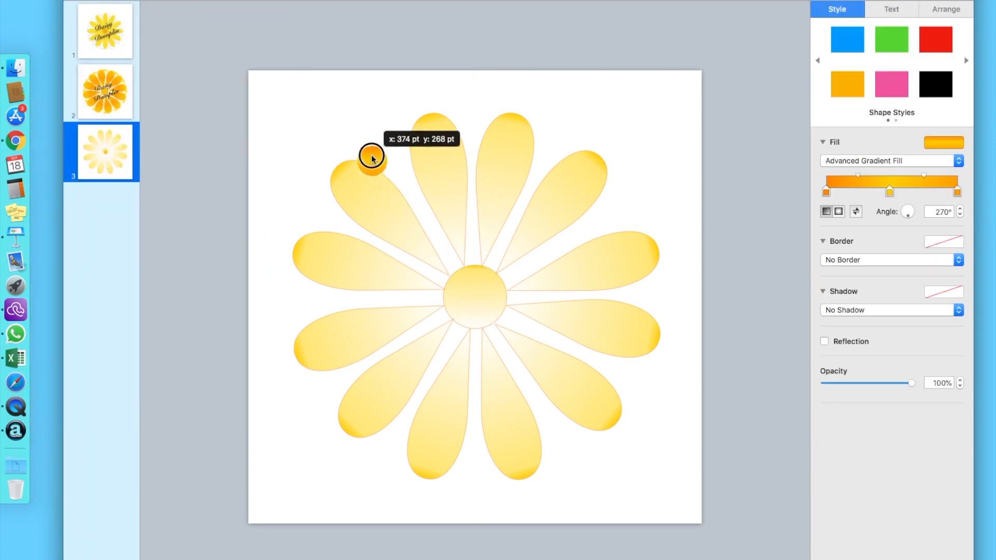
Enlarge the gradient circle until it nearly fills the slide, centre it, and send it behind the flower.
{"action": "left_click_drag", "start_coordinate": [372, 157], "coordinate": [367, 149]}
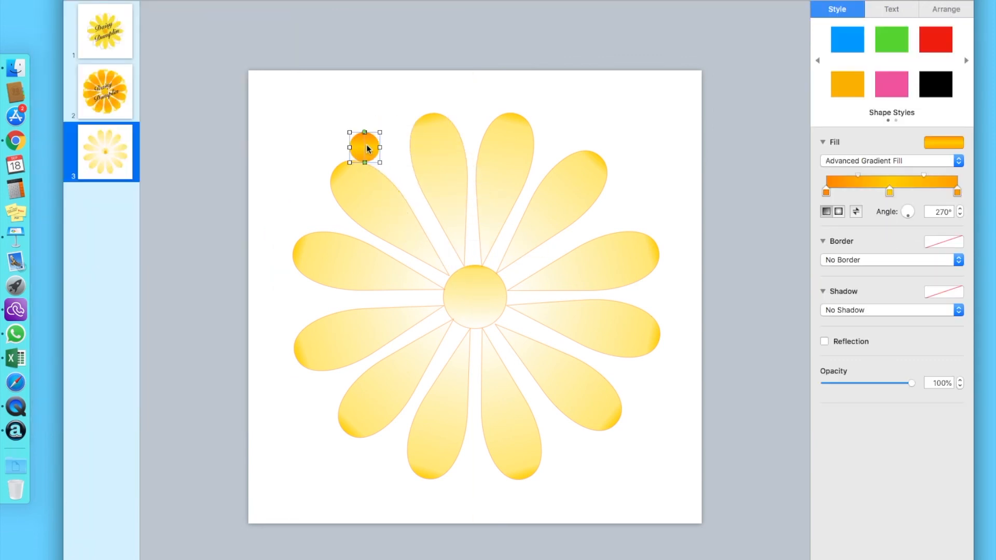
{"action": "left_click_drag", "start_coordinate": [380, 162], "coordinate": [660, 513]}
{"action": "left_click_drag", "start_coordinate": [331, 114], "coordinate": [246, 50]}
{"action": "left_click_drag", "start_coordinate": [404, 133], "coordinate": [403, 170]}
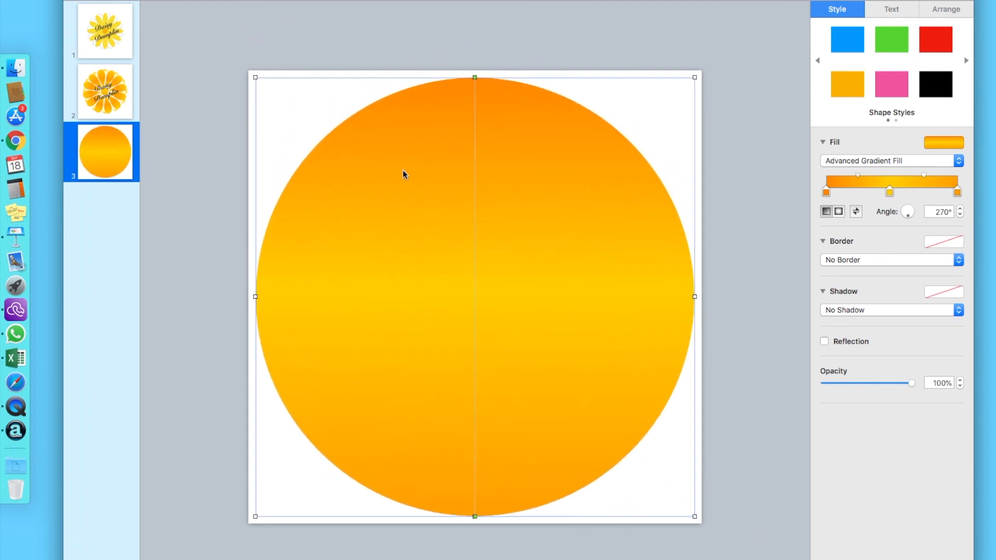
{"action": "right_click", "coordinate": [404, 174]}
{"action": "left_click", "coordinate": [431, 186]}
Slightly enlarge the grouped flower and move it to the slide's upper-right corner so its petals overlap the circle.
{"action": "mouse_move", "coordinate": [658, 86]}
{"action": "left_mouse_down"}
{"action": "mouse_move", "coordinate": [691, 71]}
{"action": "mouse_move", "coordinate": [677, 82]}
{"action": "left_mouse_up"}
{"action": "left_click_drag", "start_coordinate": [544, 180], "coordinate": [703, 46]}
{"action": "left_click", "coordinate": [456, 249]}
Add a text box containing the letter "D" in Snell Roundhand and select the letter.
{"action": "left_click", "coordinate": [393, 24]}
{"action": "double_click", "coordinate": [476, 300]}
{"action": "type", "text": "D"}
{"action": "double_click", "coordinate": [478, 300]}
{"action": "left_click", "coordinate": [831, 126]}
{"action": "left_click", "coordinate": [847, 78]}
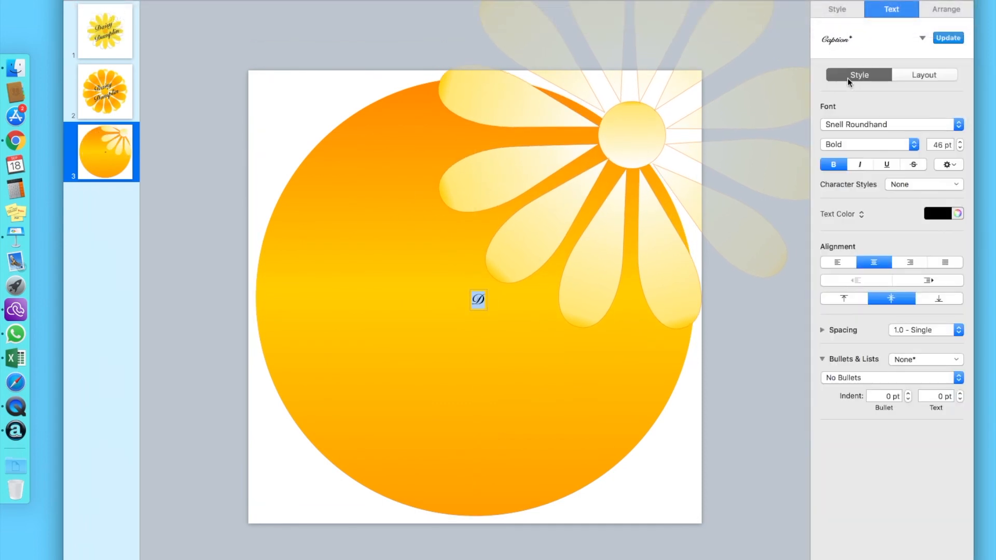
Set the letter D to 650 pt in the Black typeface.
{"action": "double_click", "coordinate": [940, 144]}
{"action": "type", "text": "650"}
{"action": "left_click", "coordinate": [856, 146]}
{"action": "left_click", "coordinate": [850, 161]}
{"action": "key", "text": "Return"}
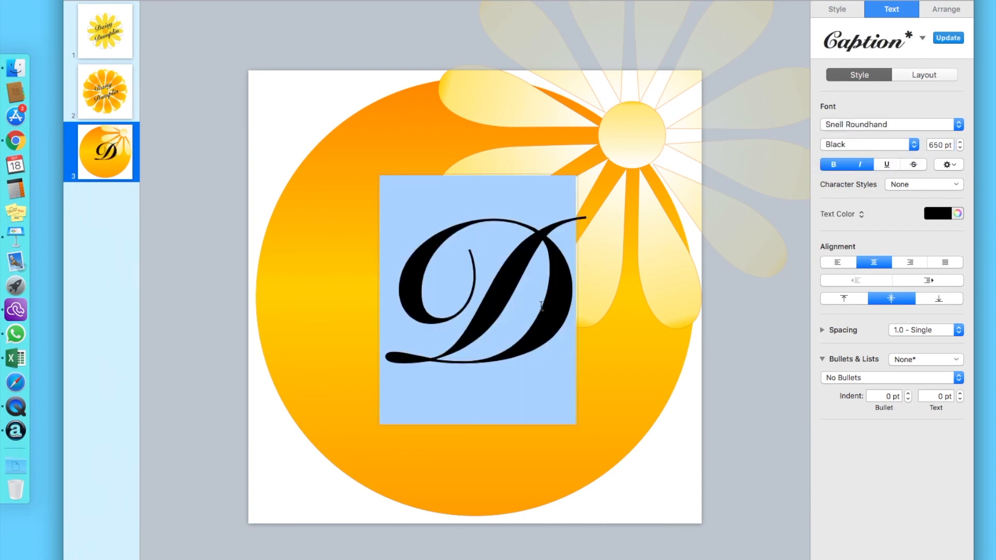
Colour the letter D dark grey and move it to the circle's upper-left area.
{"action": "left_click", "coordinate": [937, 213]}
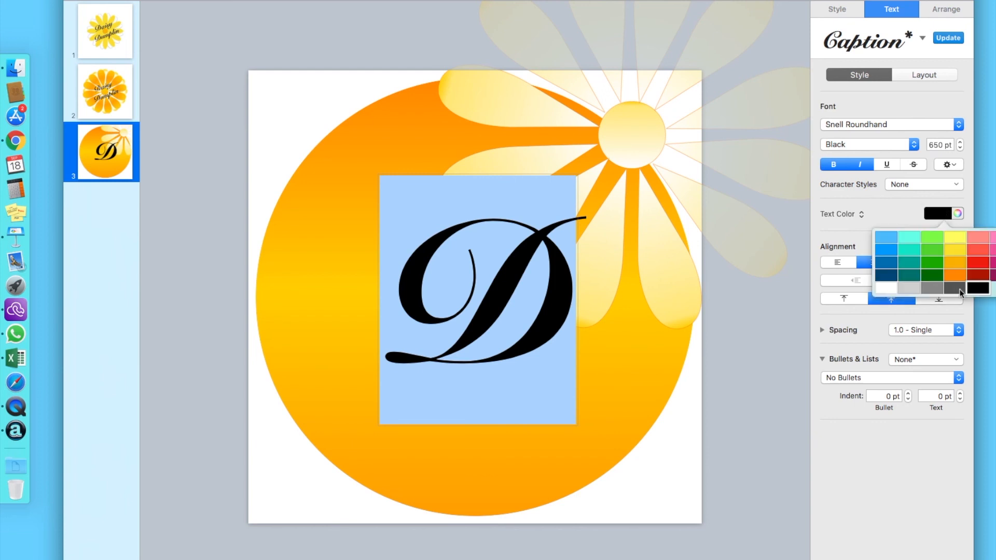
{"action": "left_click", "coordinate": [959, 288]}
{"action": "left_click", "coordinate": [659, 346]}
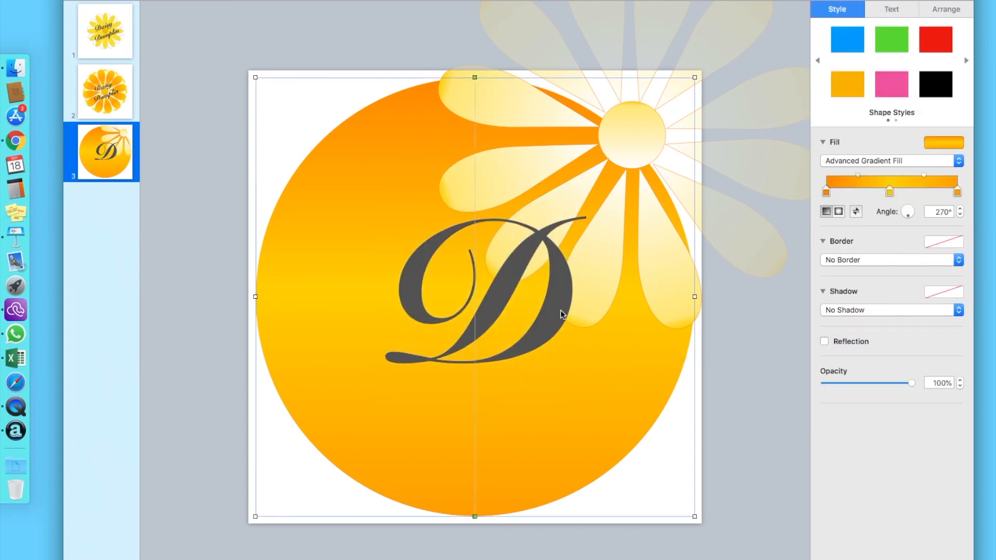
{"action": "left_click_drag", "start_coordinate": [558, 310], "coordinate": [441, 217]}
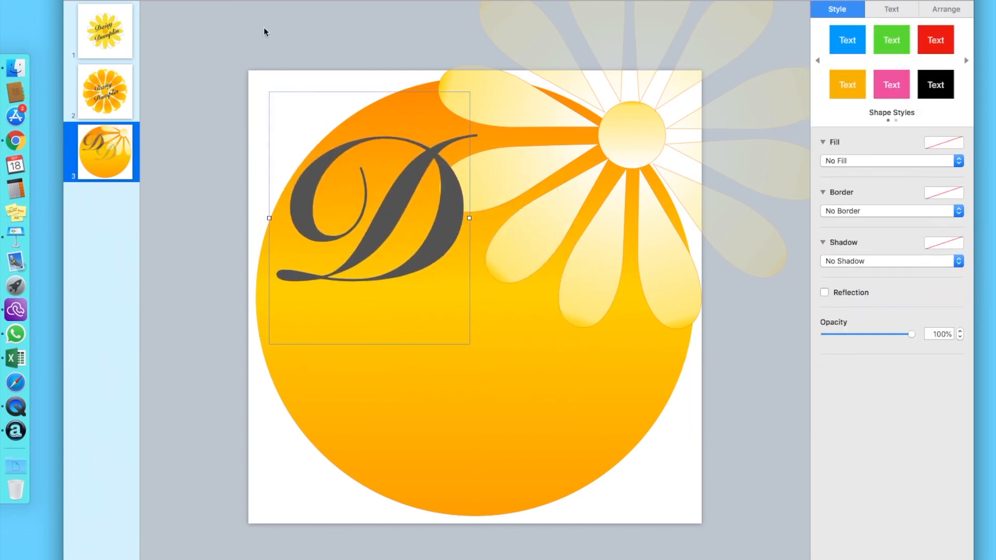
Add a second text box reading "aisy" in dark grey Snell Roundhand.
{"action": "left_click", "coordinate": [384, 23]}
{"action": "left_click", "coordinate": [856, 125]}
{"action": "left_click", "coordinate": [852, 113]}
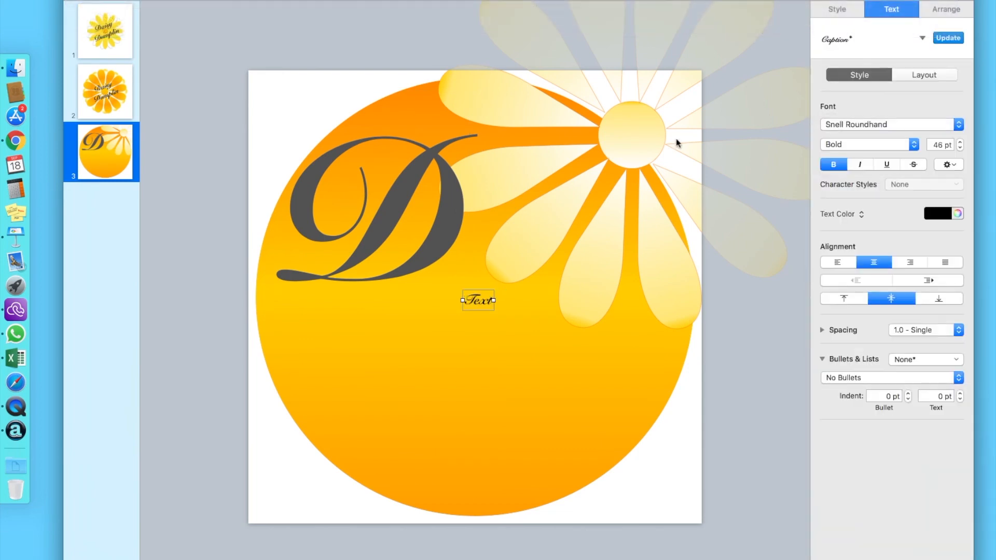
{"action": "left_click", "coordinate": [942, 214]}
{"action": "left_click", "coordinate": [955, 288]}
{"action": "double_click", "coordinate": [481, 300]}
{"action": "type", "text": "aisy"}
Set the font size of "aisy" to 166 pt.
{"action": "double_click", "coordinate": [480, 302]}
{"action": "left_click", "coordinate": [938, 145]}
{"action": "key", "text": "BackSpace"}
{"action": "type", "text": "16"}
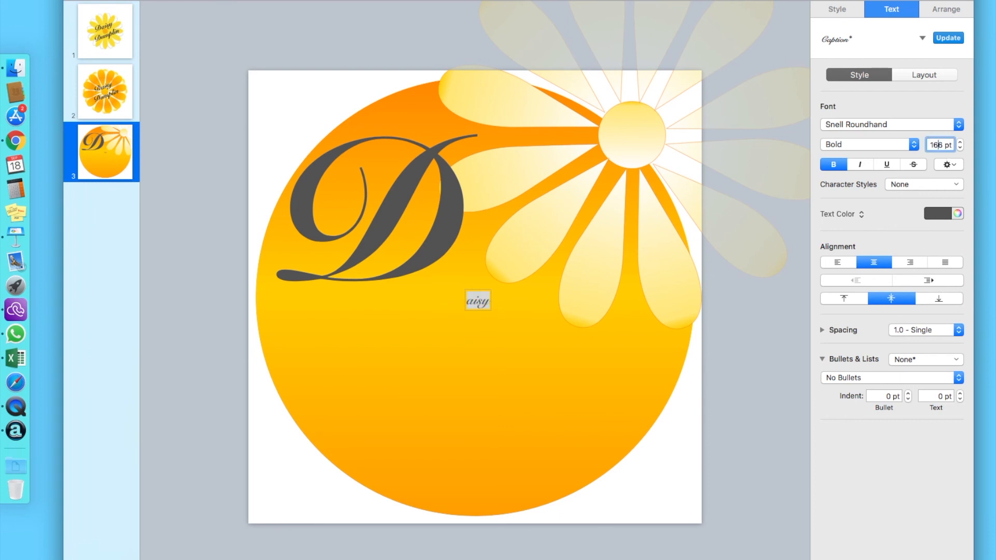
Place "aisy" beside the foot of the large D and put a copy of the D below it for the second line.
{"action": "left_click", "coordinate": [491, 387]}
{"action": "left_click_drag", "start_coordinate": [482, 320], "coordinate": [478, 382]}
{"action": "right_click", "coordinate": [444, 213]}
{"action": "left_click", "coordinate": [452, 254]}
{"action": "right_click", "coordinate": [485, 263]}
{"action": "left_click", "coordinate": [475, 263]}
{"action": "left_click", "coordinate": [516, 271]}
Duplicate the "aisy" text, move the copy beside the second D, and change its wording to "umplin".
{"action": "right_click", "coordinate": [515, 268]}
{"action": "left_click", "coordinate": [544, 366]}
{"action": "left_click_drag", "start_coordinate": [498, 280], "coordinate": [543, 406]}
{"action": "double_click", "coordinate": [542, 406]}
{"action": "type", "text": "umplin"}
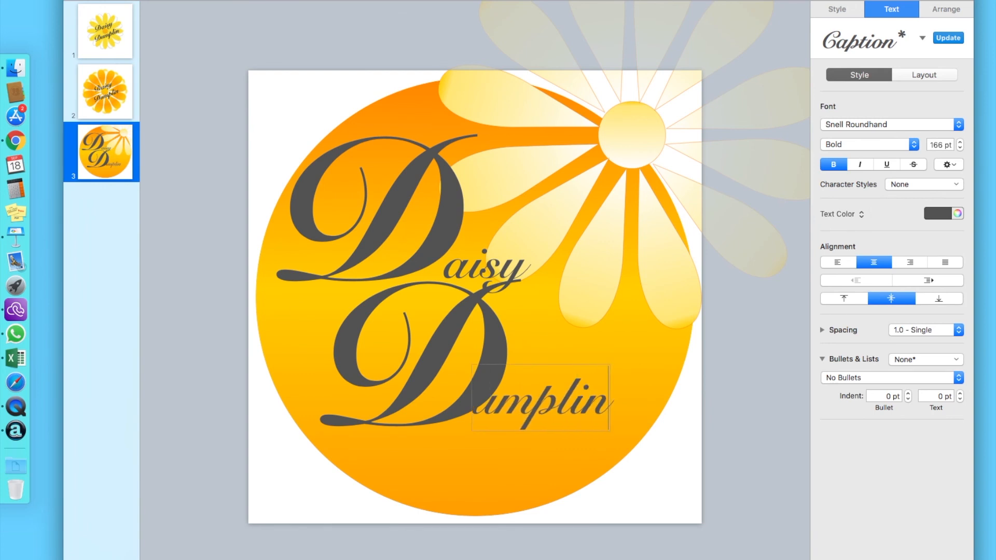
Fine-tune the positions of "umplin" and "aisy" so each sits against its large D without overlapping.
{"action": "left_click_drag", "start_coordinate": [581, 388], "coordinate": [599, 383]}
{"action": "left_click", "coordinate": [508, 264]}
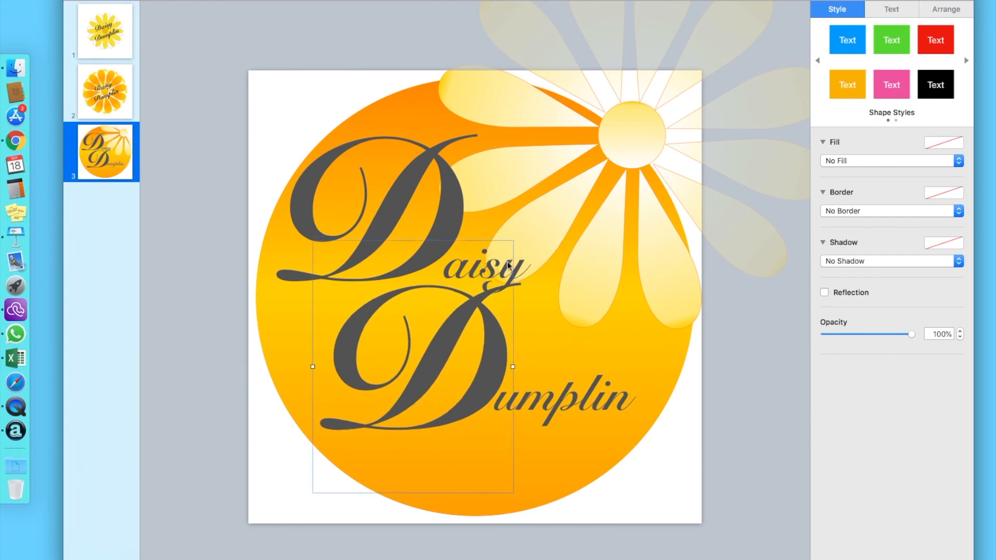
{"action": "left_click_drag", "start_coordinate": [509, 264], "coordinate": [524, 248]}
{"action": "left_click", "coordinate": [755, 412]}
{"action": "mouse_move", "coordinate": [573, 406]}
{"action": "left_mouse_down"}
{"action": "mouse_move", "coordinate": [582, 400]}
{"action": "mouse_move", "coordinate": [574, 404]}
{"action": "left_mouse_up"}
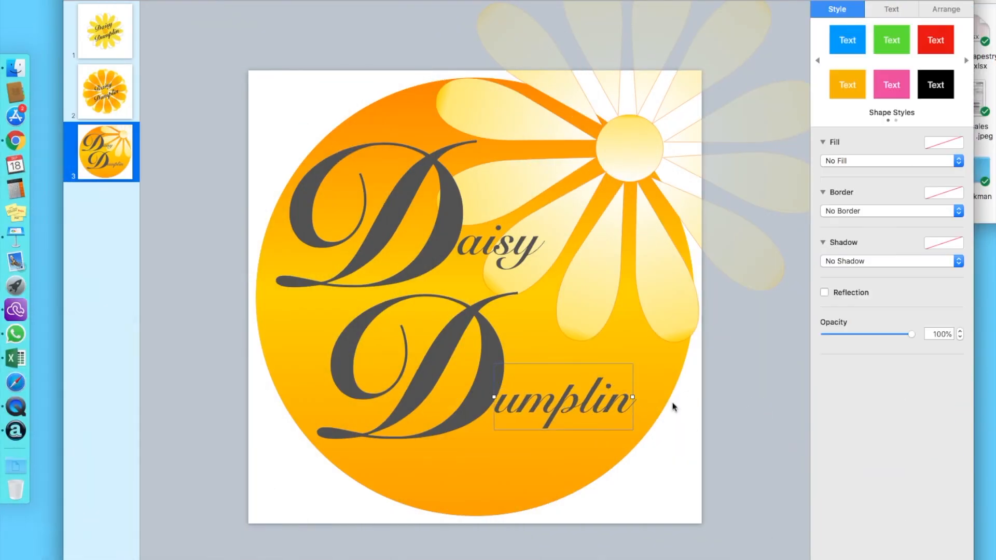
{"action": "left_click", "coordinate": [723, 413]}
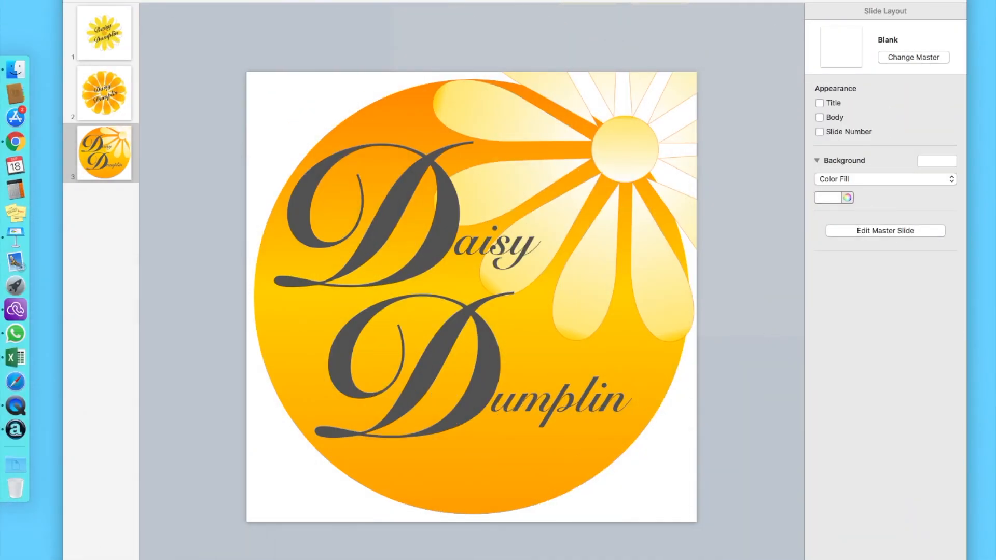
Review the finished Daisy Dumplin designs on slides 1, 2 and 3.
{"action": "left_click", "coordinate": [108, 29]}
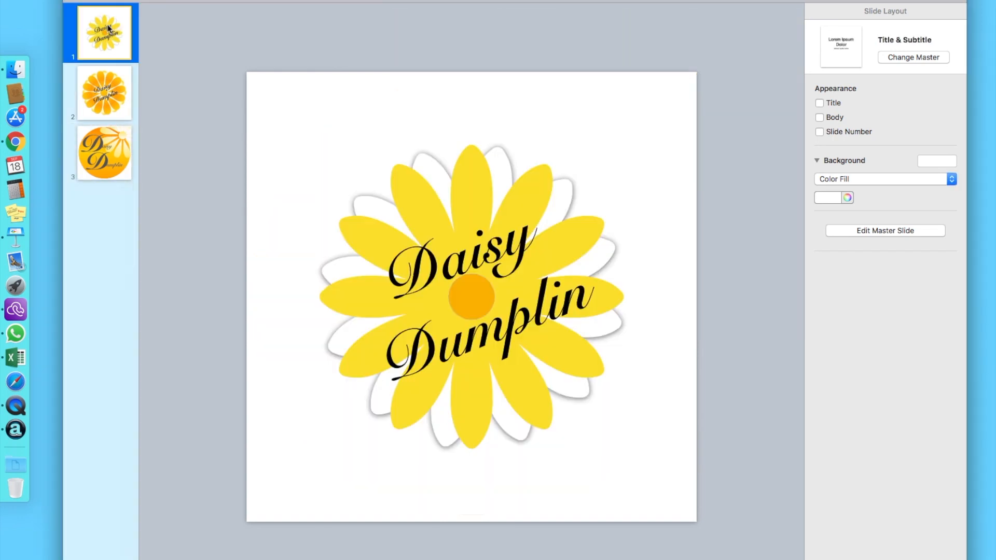
{"action": "left_click", "coordinate": [111, 98]}
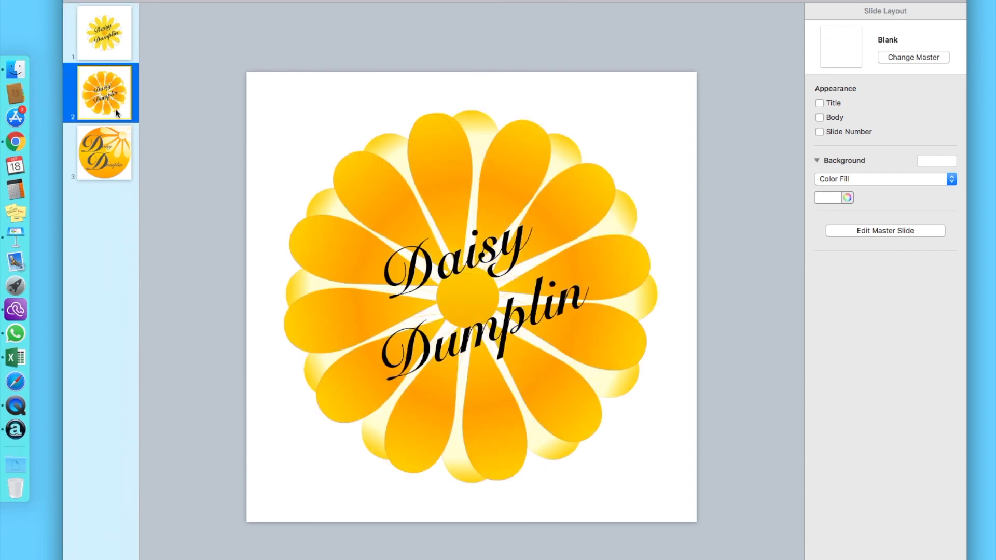
{"action": "left_click", "coordinate": [110, 153]}
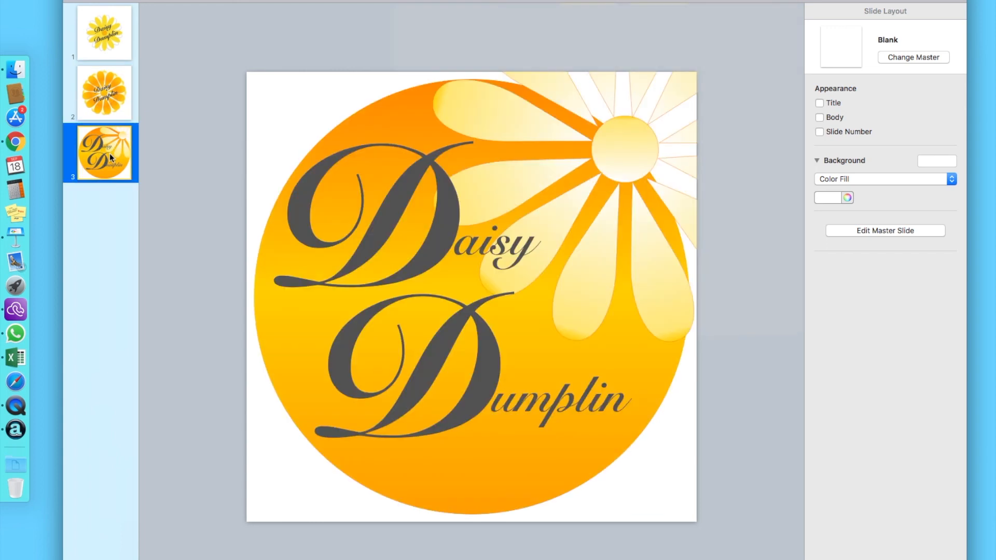